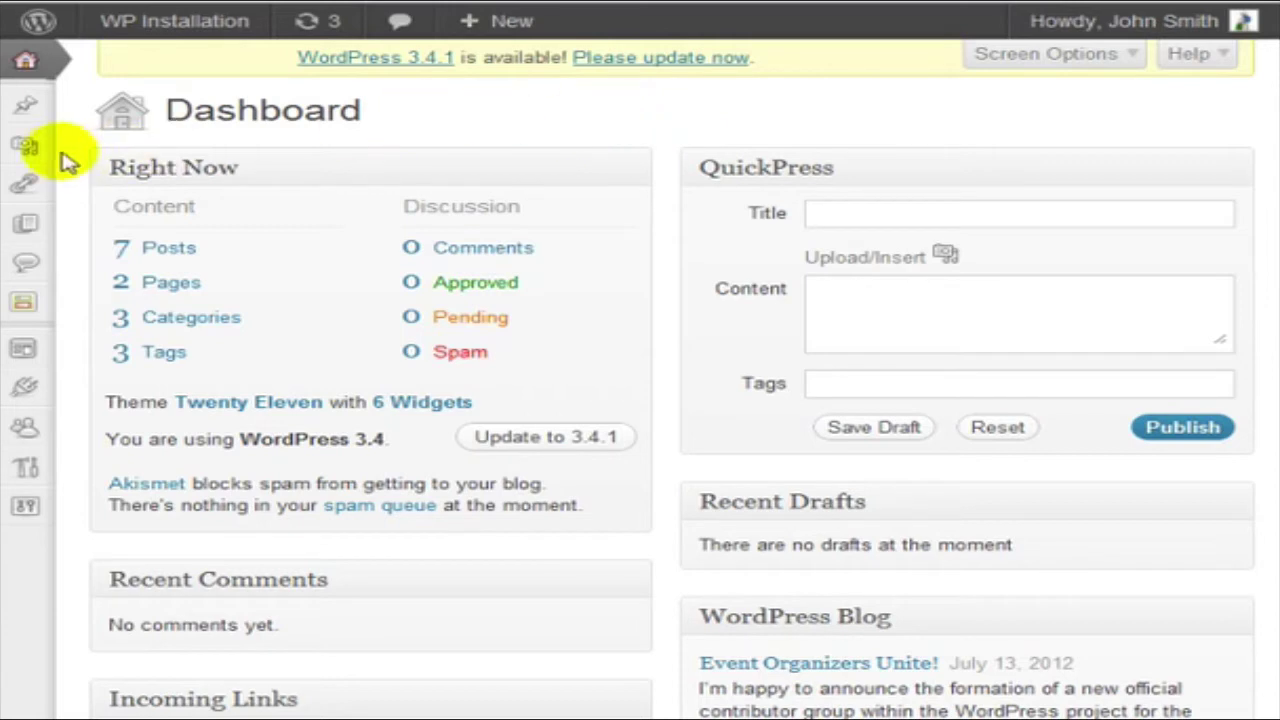
Create a new post titled "Image Test"
{"action": "mouse_move", "coordinate": [23, 109]}
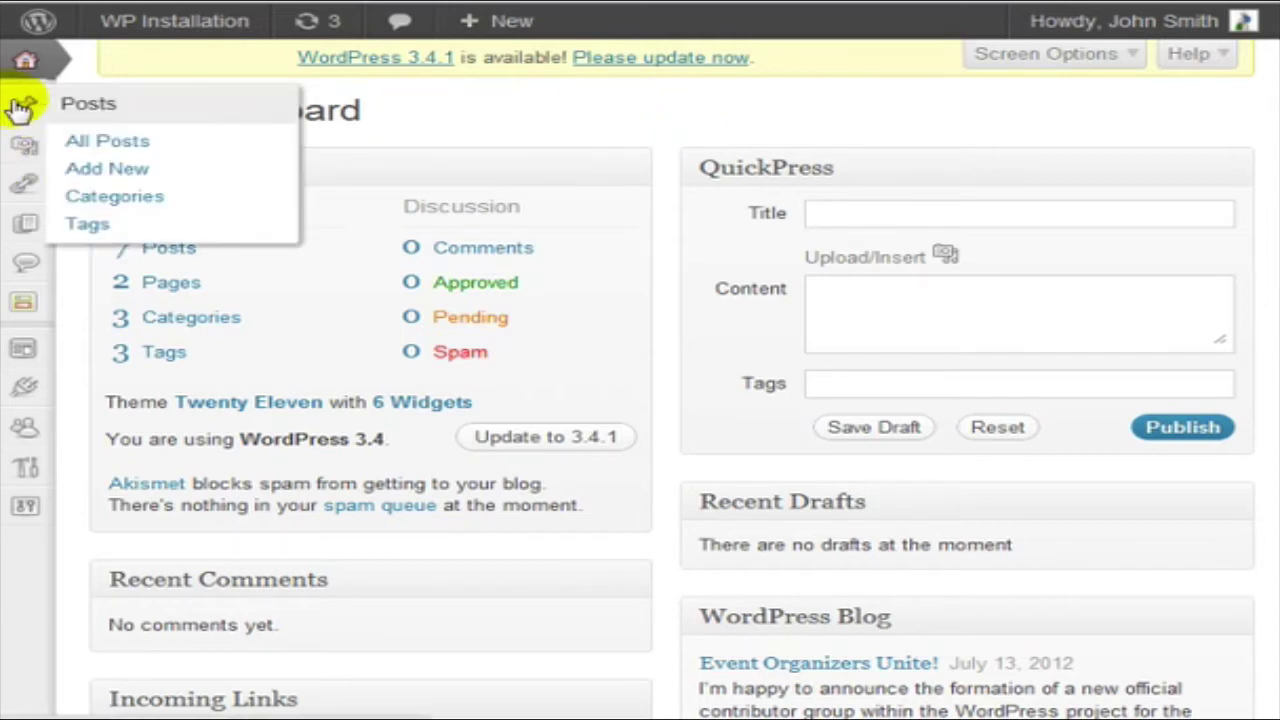
{"action": "left_click", "coordinate": [105, 172]}
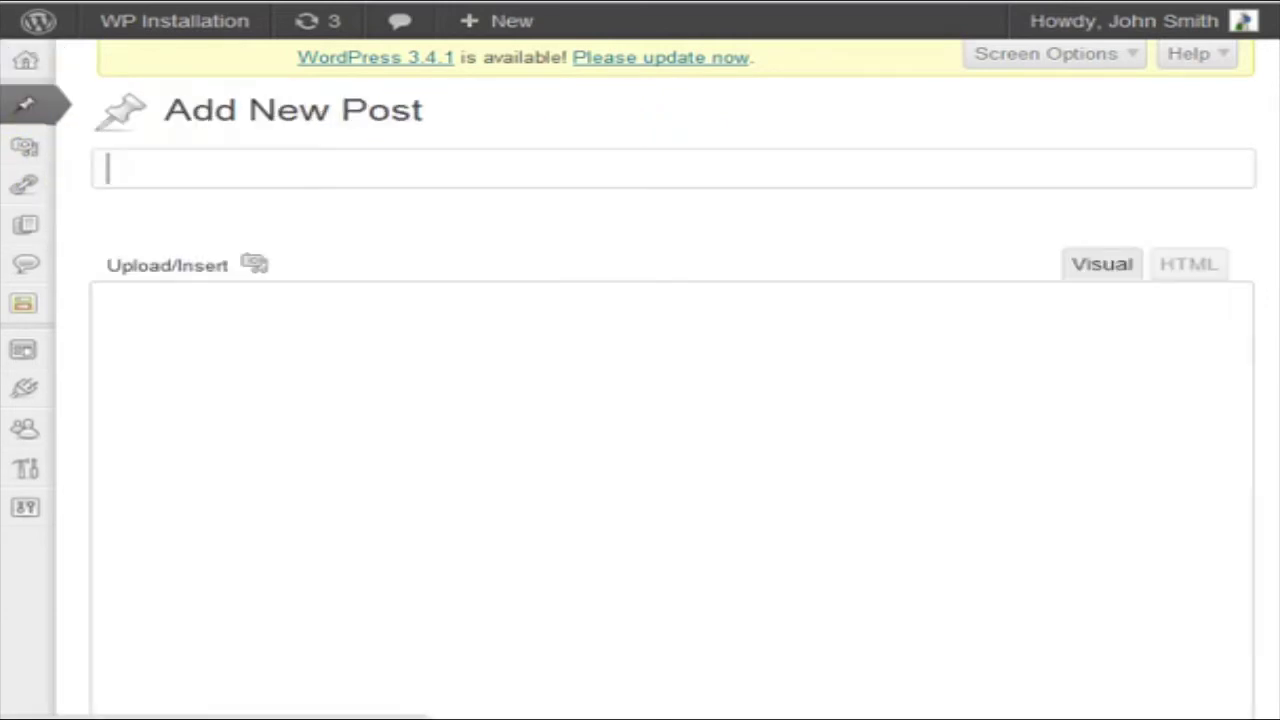
{"action": "type", "text": "Image Test"}
{"action": "scroll", "coordinate": [520, 290], "scroll_direction": "down", "scroll_amount": 2}
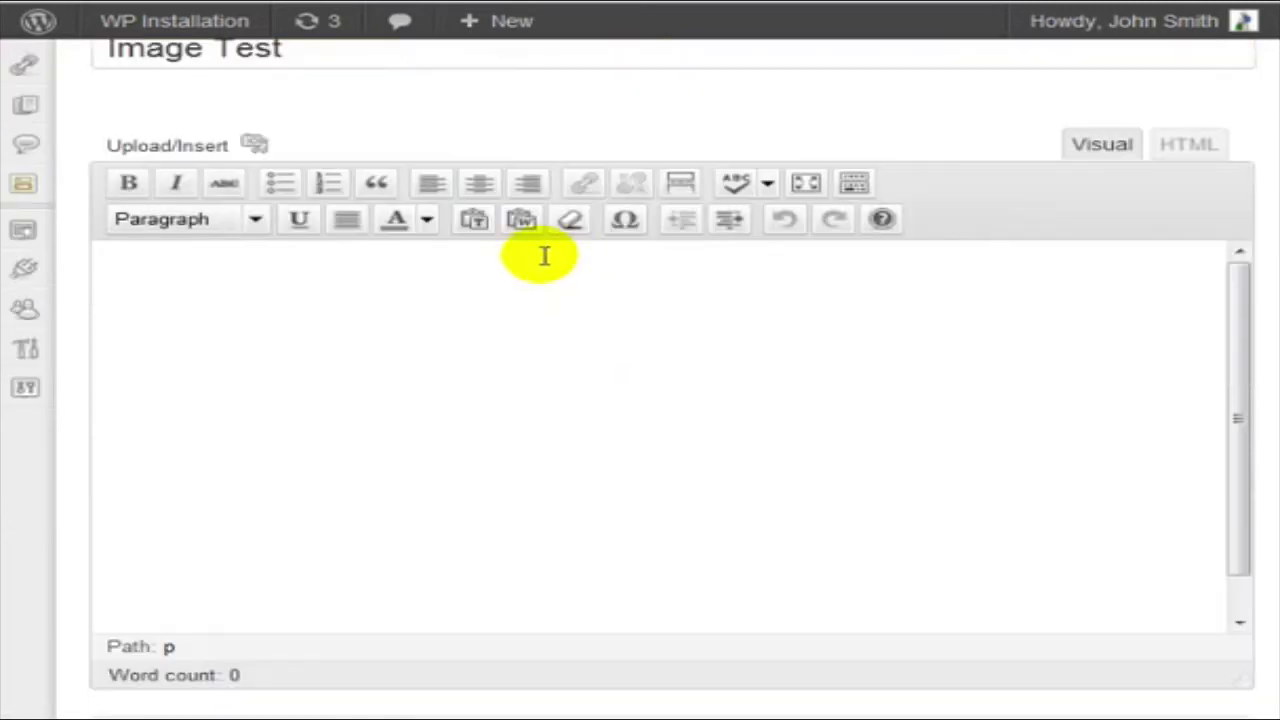
Upload bigstock_Big_Camera_6212528.jpg from the computer as media for the post
{"action": "left_click", "coordinate": [257, 150]}
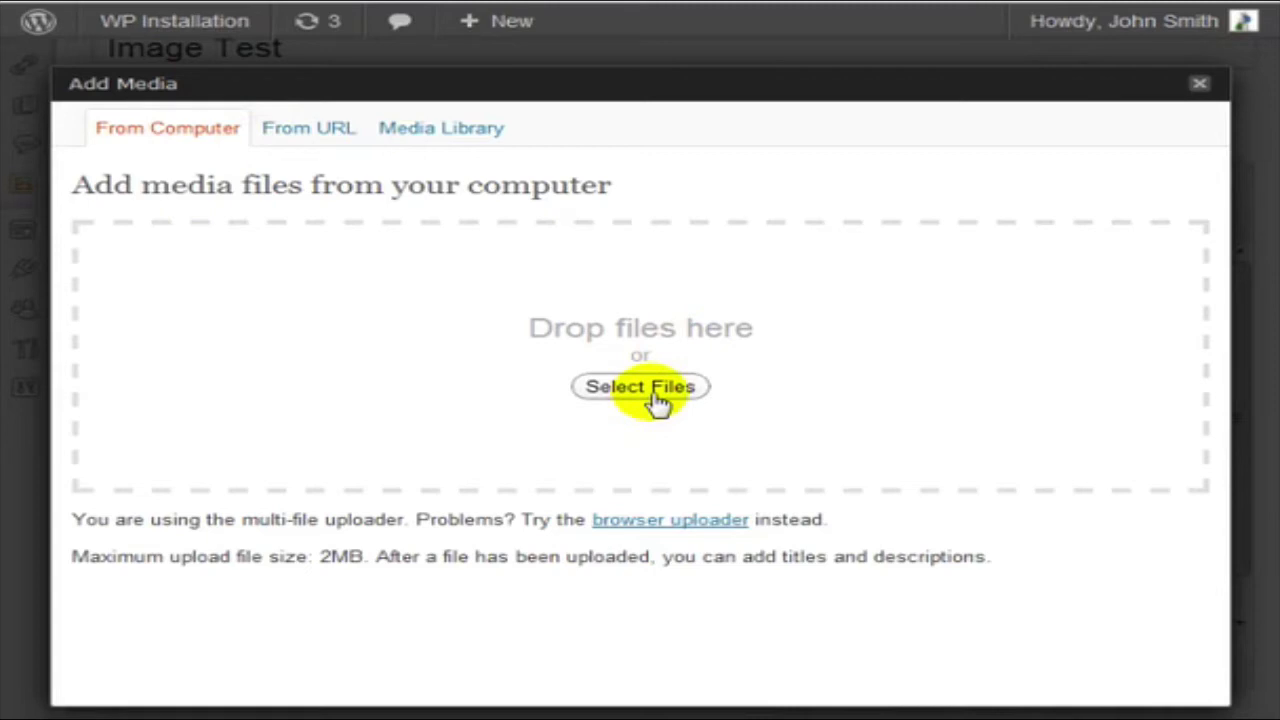
{"action": "left_click", "coordinate": [648, 390]}
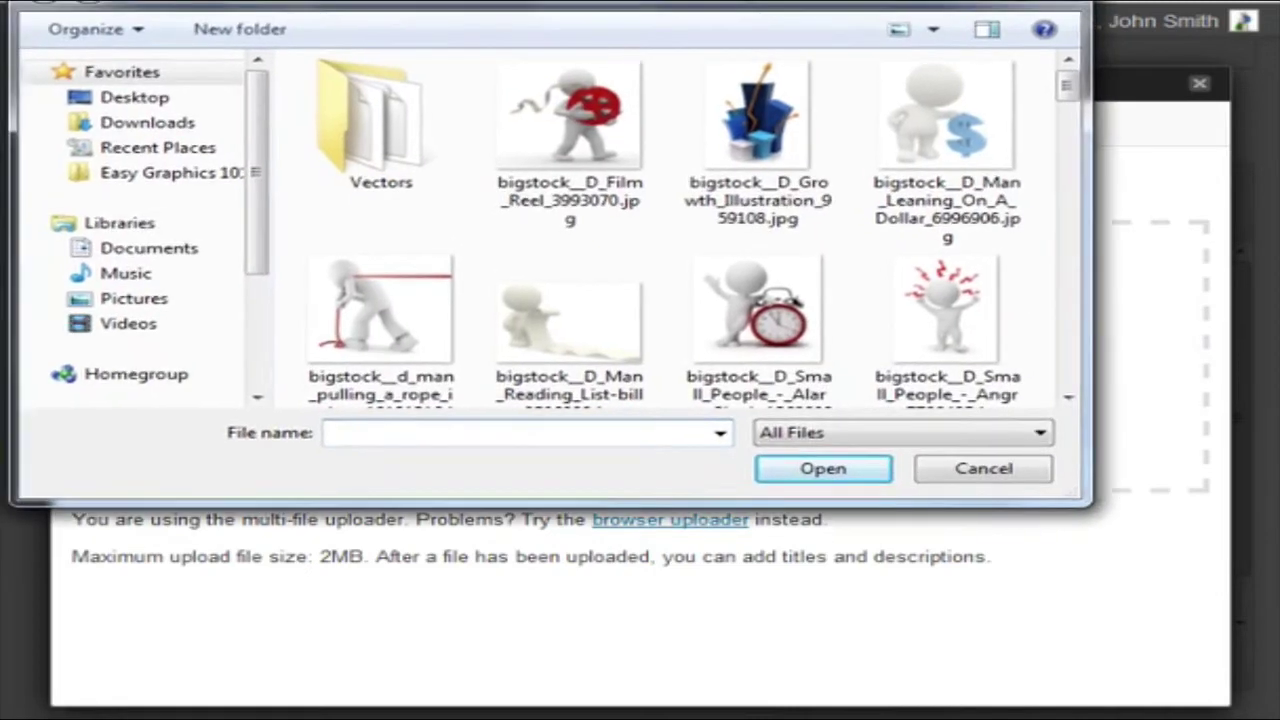
{"action": "left_click", "coordinate": [888, 100]}
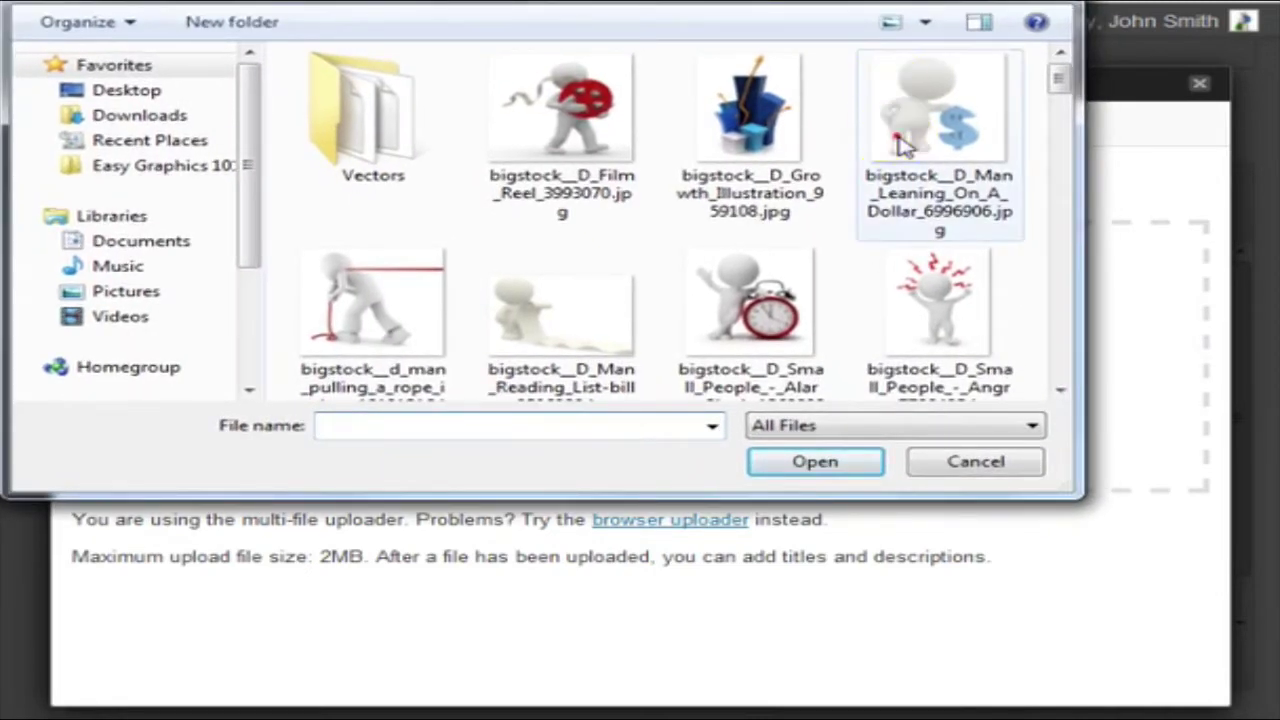
{"action": "scroll", "coordinate": [900, 145], "scroll_direction": "down", "scroll_amount": 4}
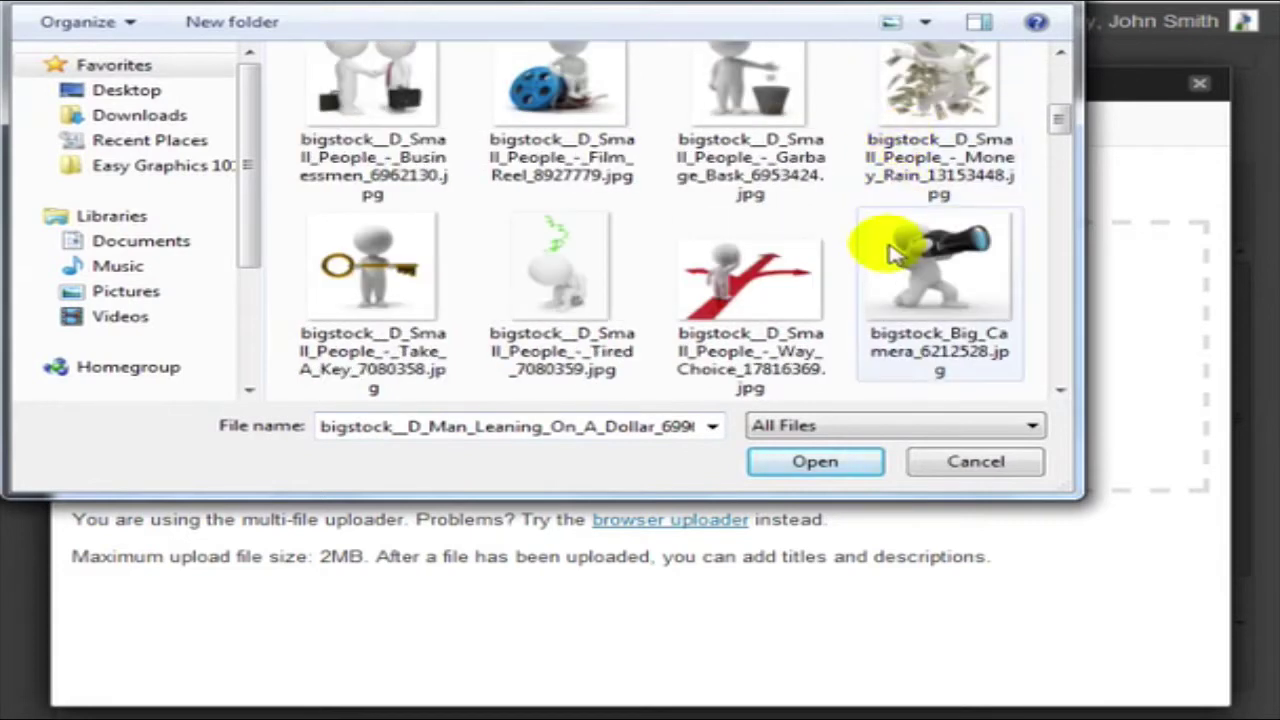
{"action": "left_click", "coordinate": [895, 252]}
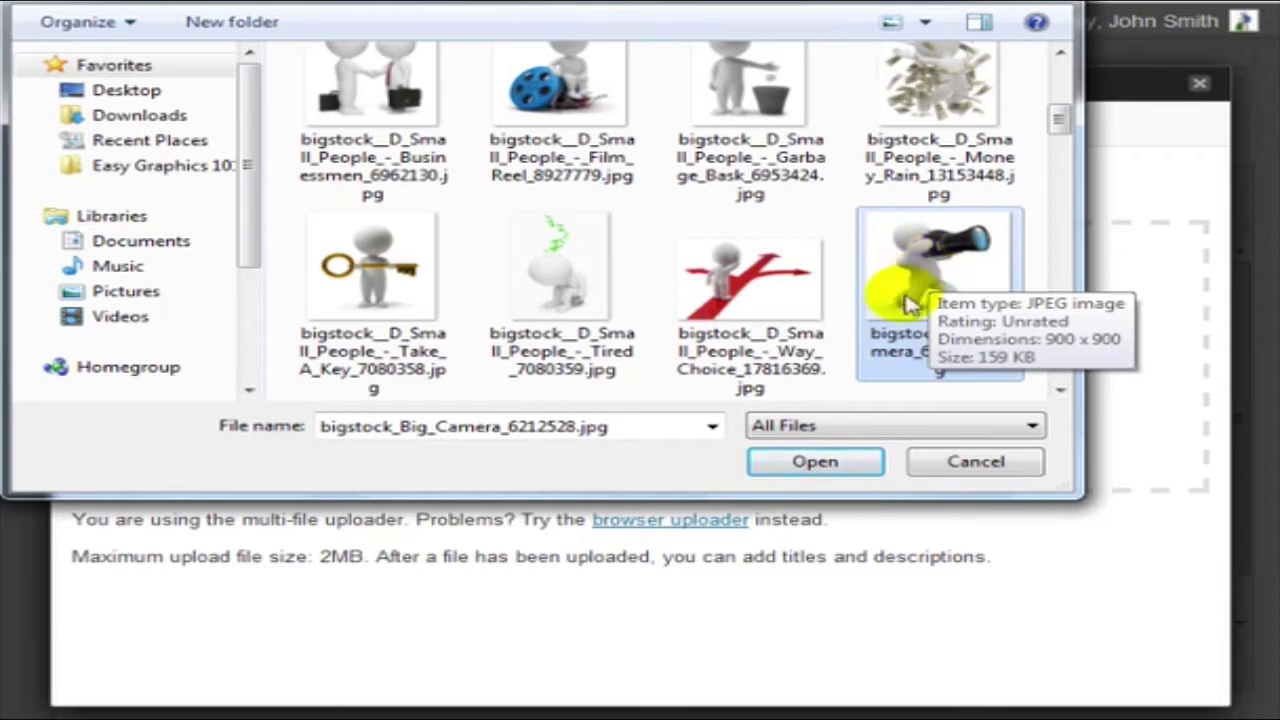
{"action": "left_click", "coordinate": [832, 465]}
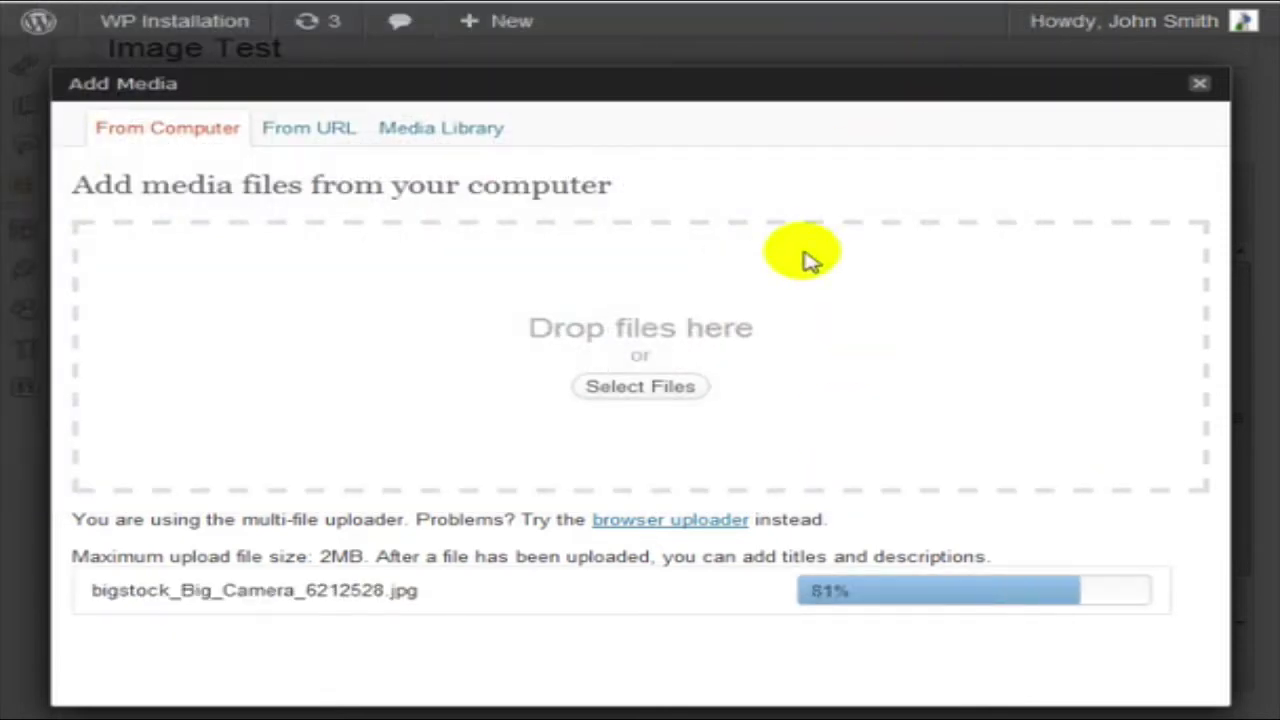
Choose the Medium size (300 × 300) for the uploaded camera image and insert it into the post
{"action": "scroll", "coordinate": [255, 340], "scroll_direction": "up", "scroll_amount": 2}
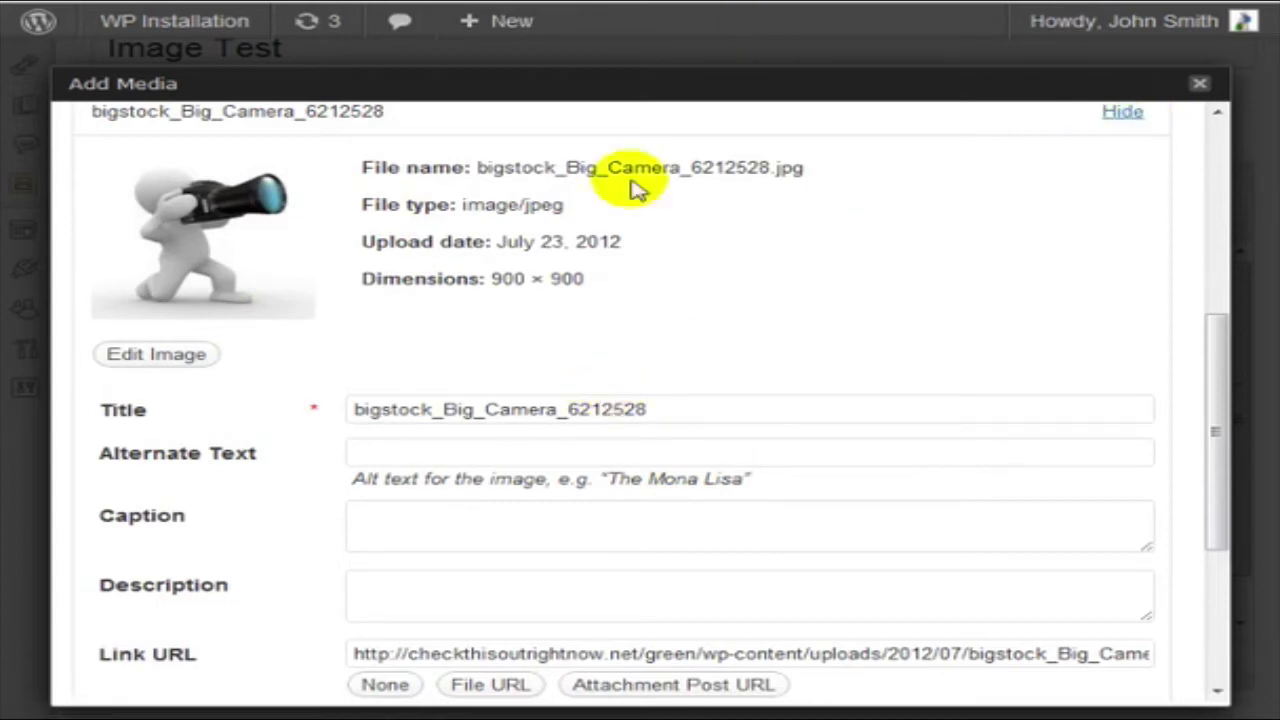
{"action": "scroll", "coordinate": [491, 386], "scroll_direction": "down", "scroll_amount": 5}
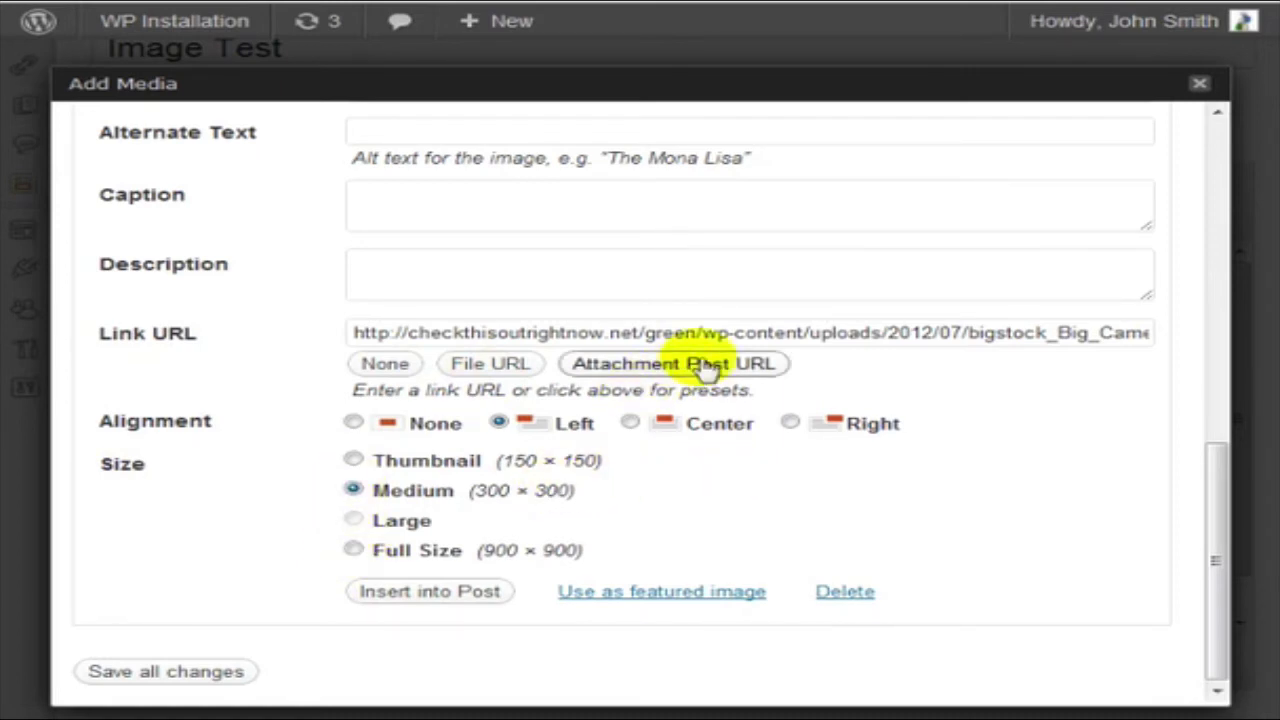
{"action": "left_click", "coordinate": [358, 464]}
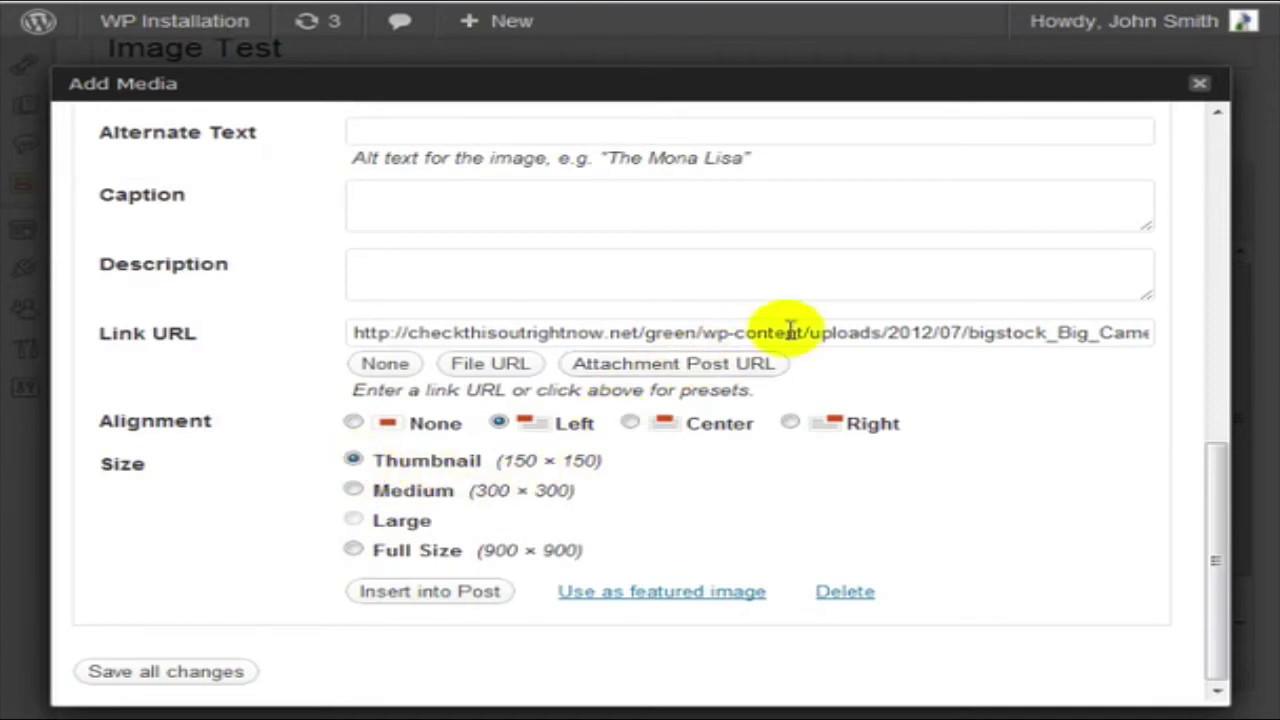
{"action": "left_click", "coordinate": [354, 490]}
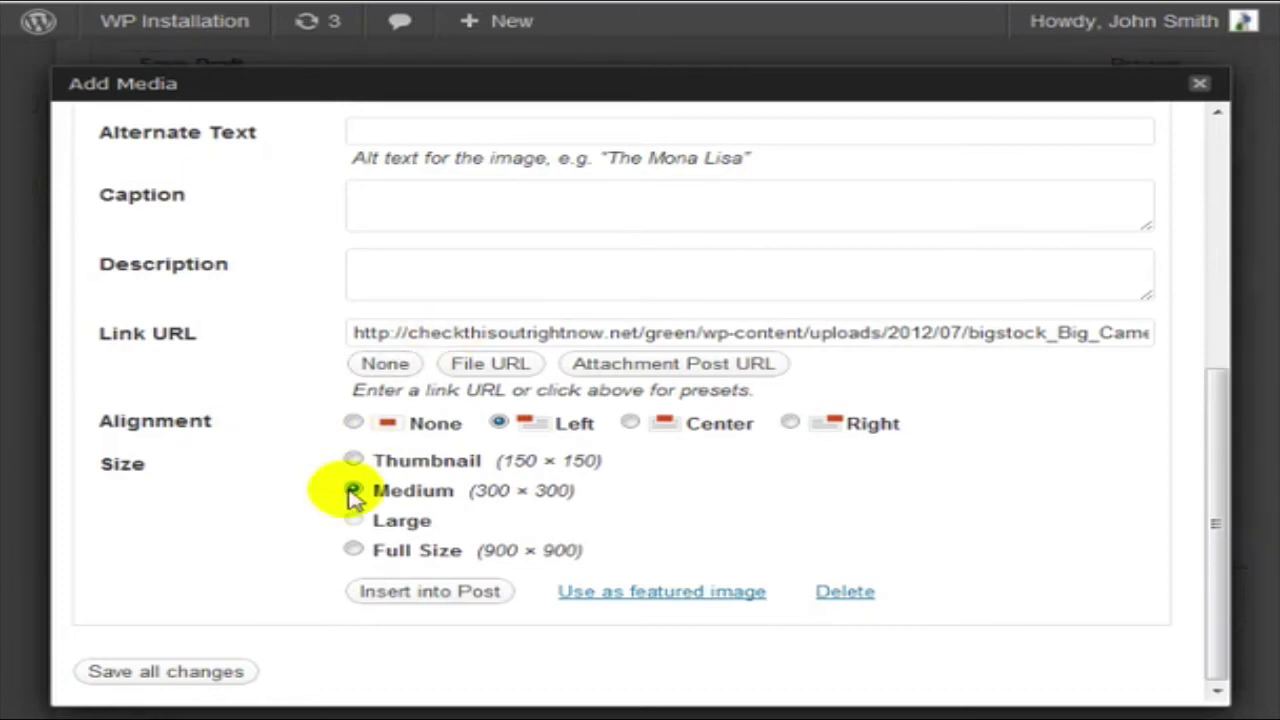
{"action": "left_click", "coordinate": [472, 605]}
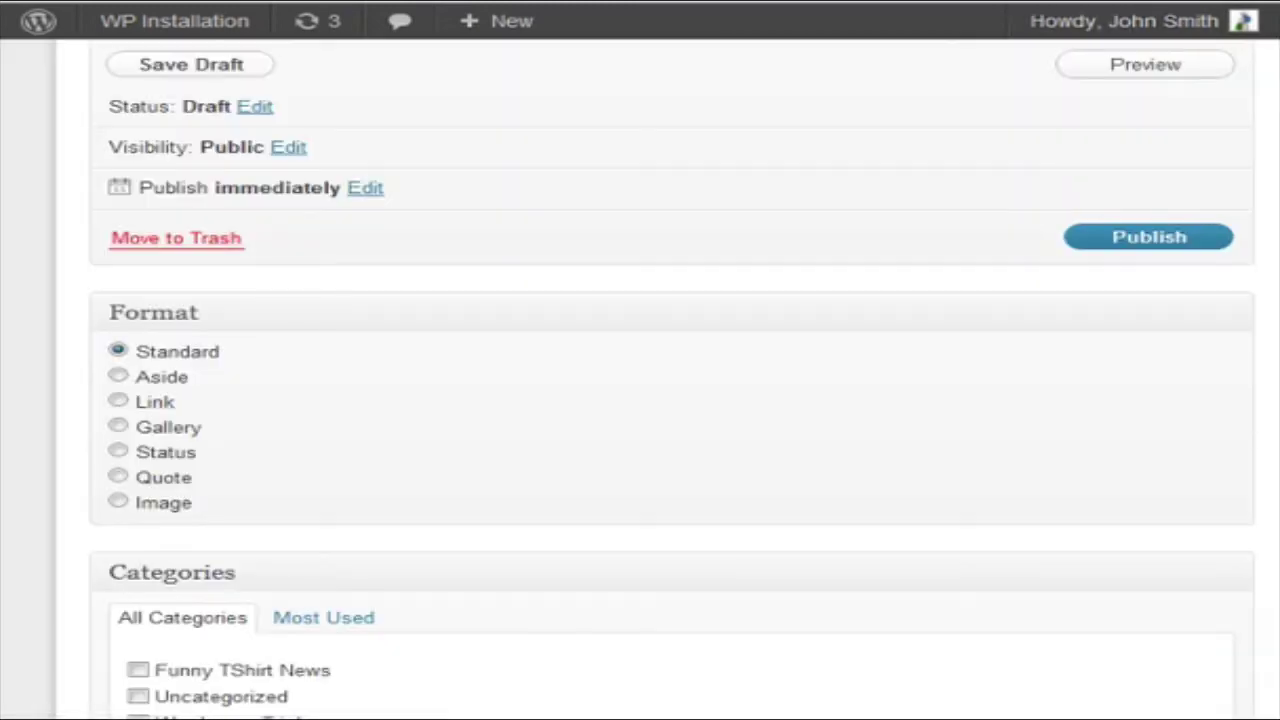
Review the camera image in the post editor and publish the post
{"action": "scroll", "coordinate": [57, 471], "scroll_direction": "up", "scroll_amount": 10}
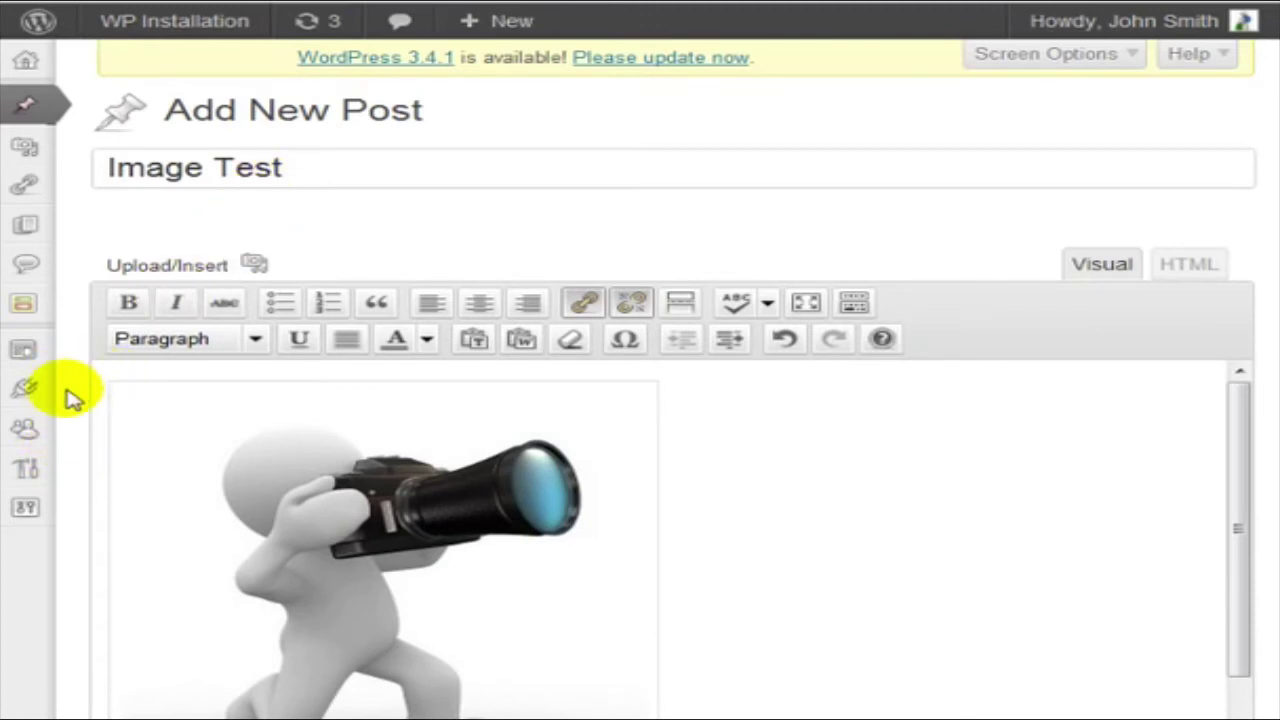
{"action": "scroll", "coordinate": [70, 395], "scroll_direction": "down", "scroll_amount": 6}
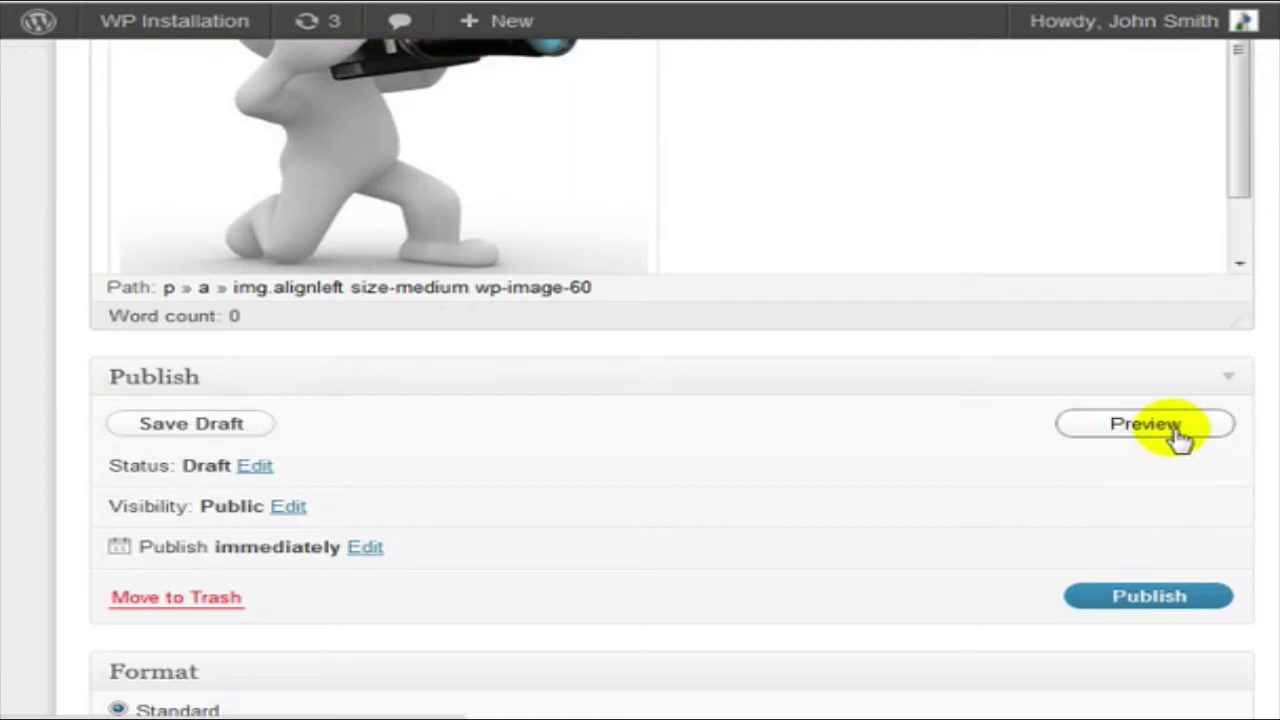
{"action": "left_click", "coordinate": [1172, 605]}
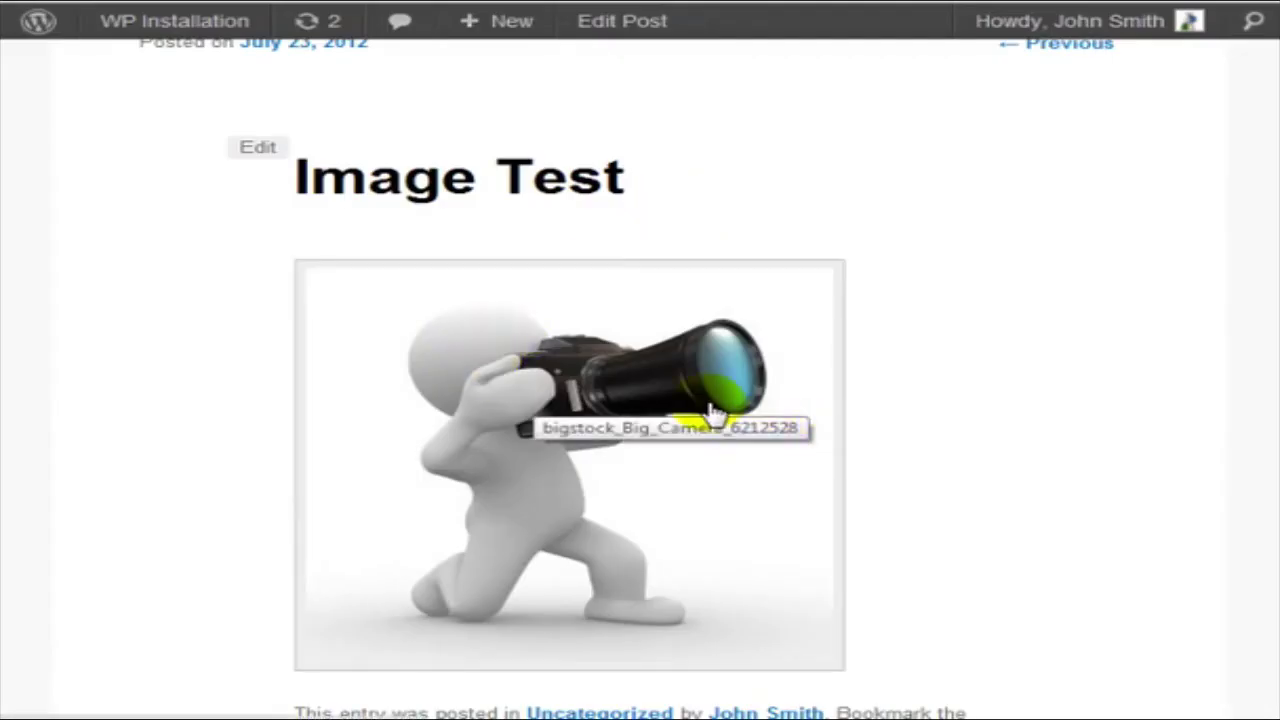
{"action": "right_click", "coordinate": [710, 408]}
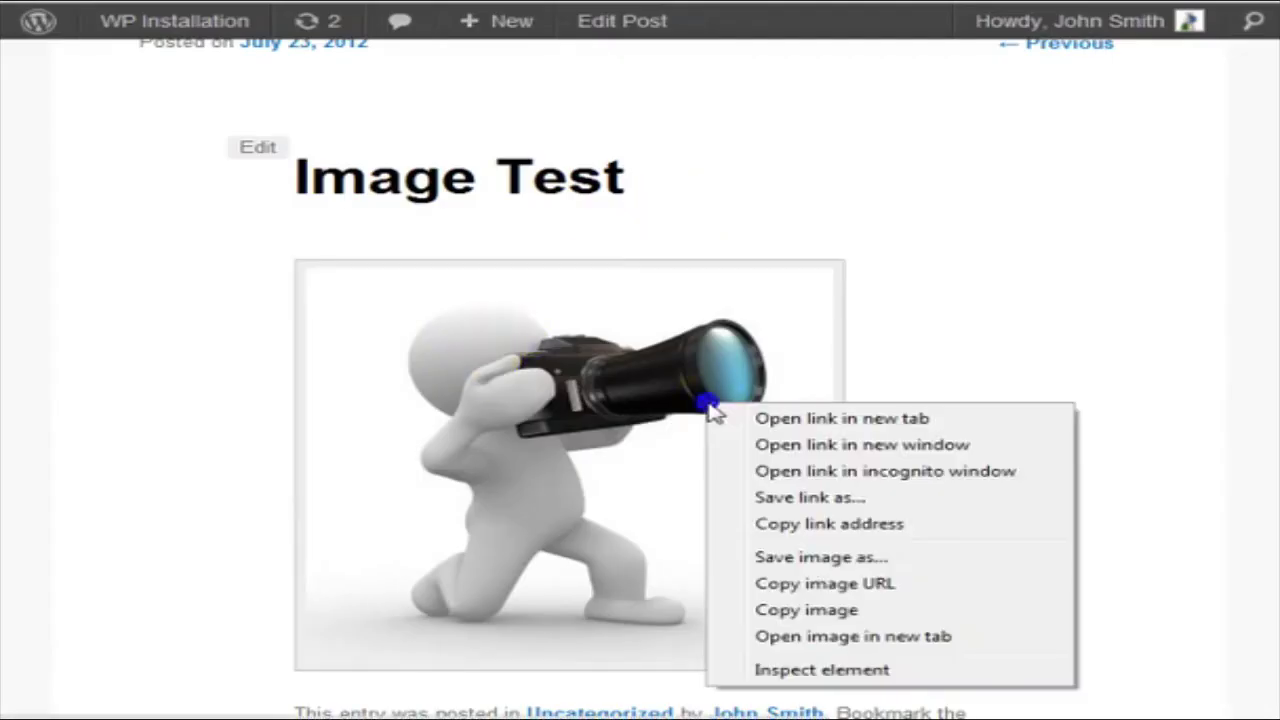
{"action": "left_click", "coordinate": [778, 498]}
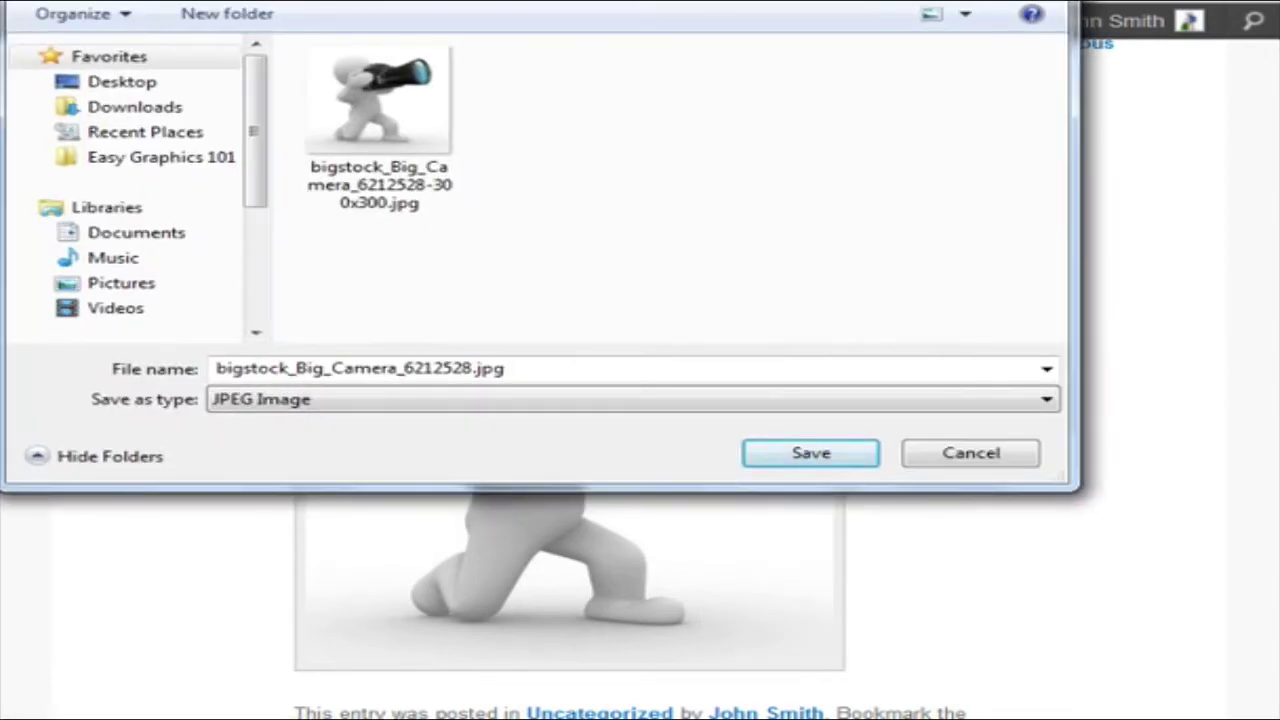
{"action": "left_click", "coordinate": [380, 117]}
{"action": "left_click", "coordinate": [871, 106]}
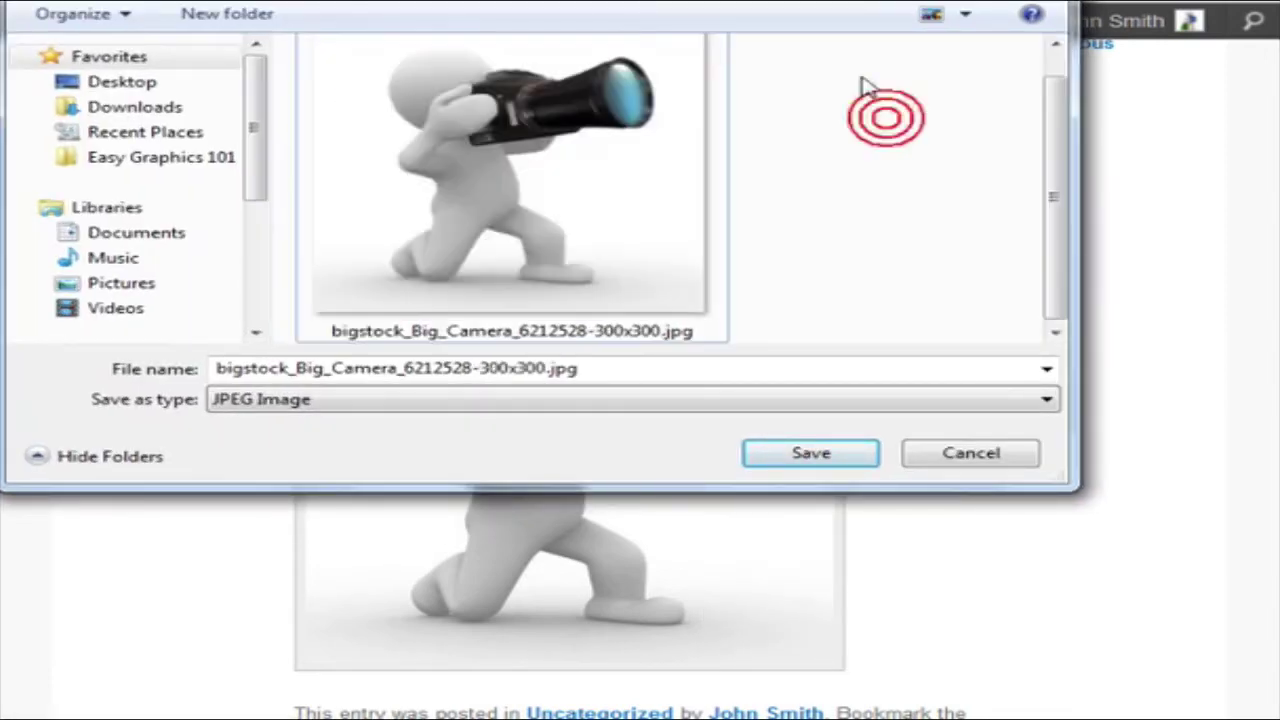
{"action": "right_click", "coordinate": [849, 126]}
{"action": "mouse_move", "coordinate": [957, 146]}
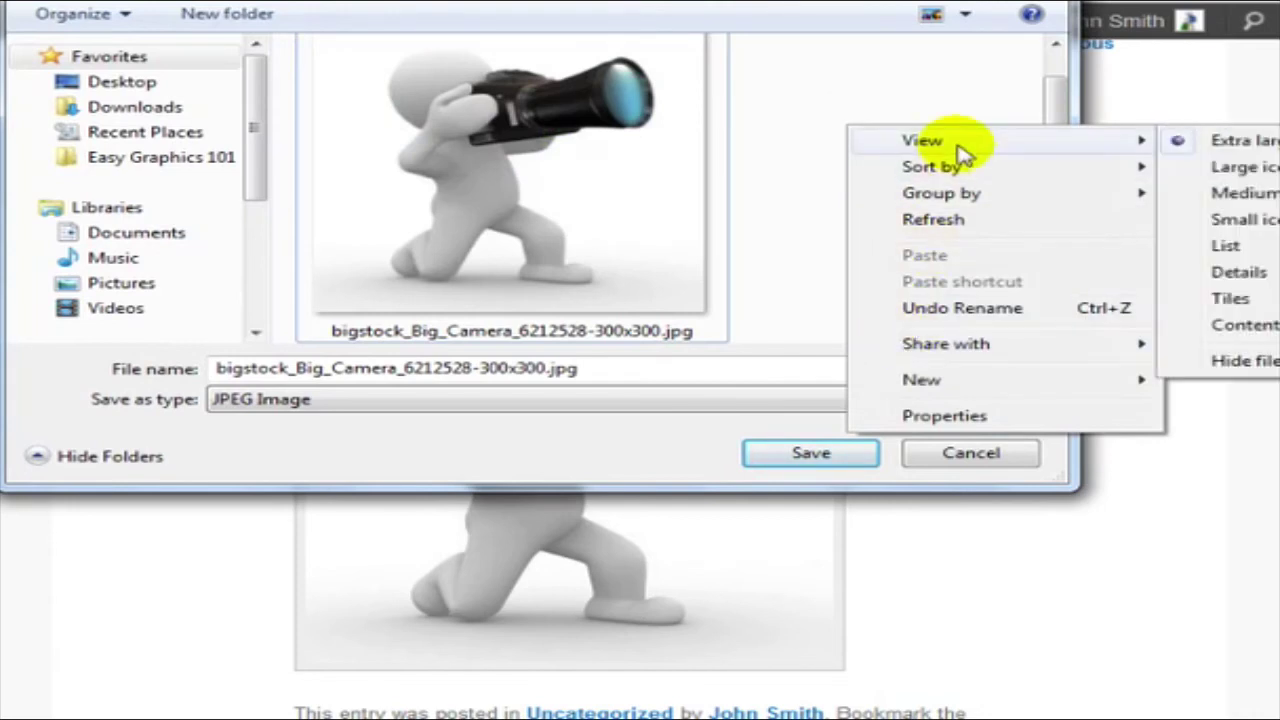
{"action": "left_click", "coordinate": [1225, 270]}
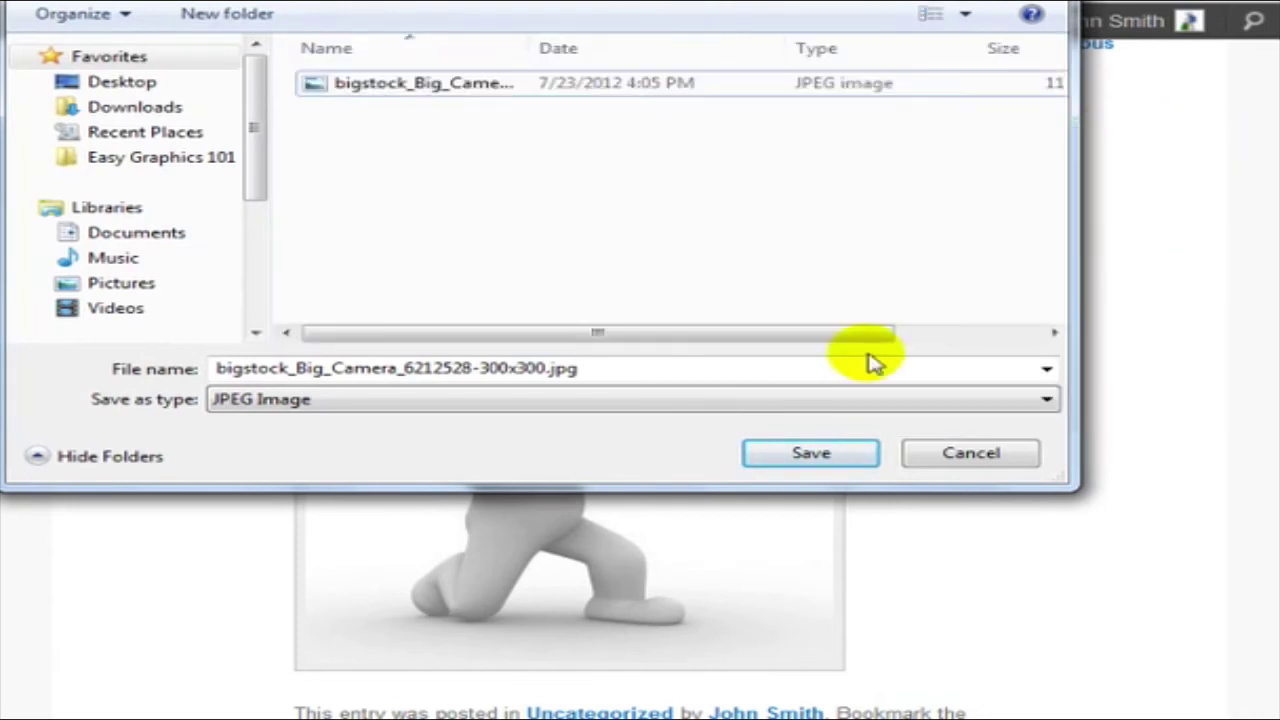
{"action": "left_click_drag", "start_coordinate": [845, 338], "coordinate": [1100, 357]}
{"action": "left_click", "coordinate": [815, 83]}
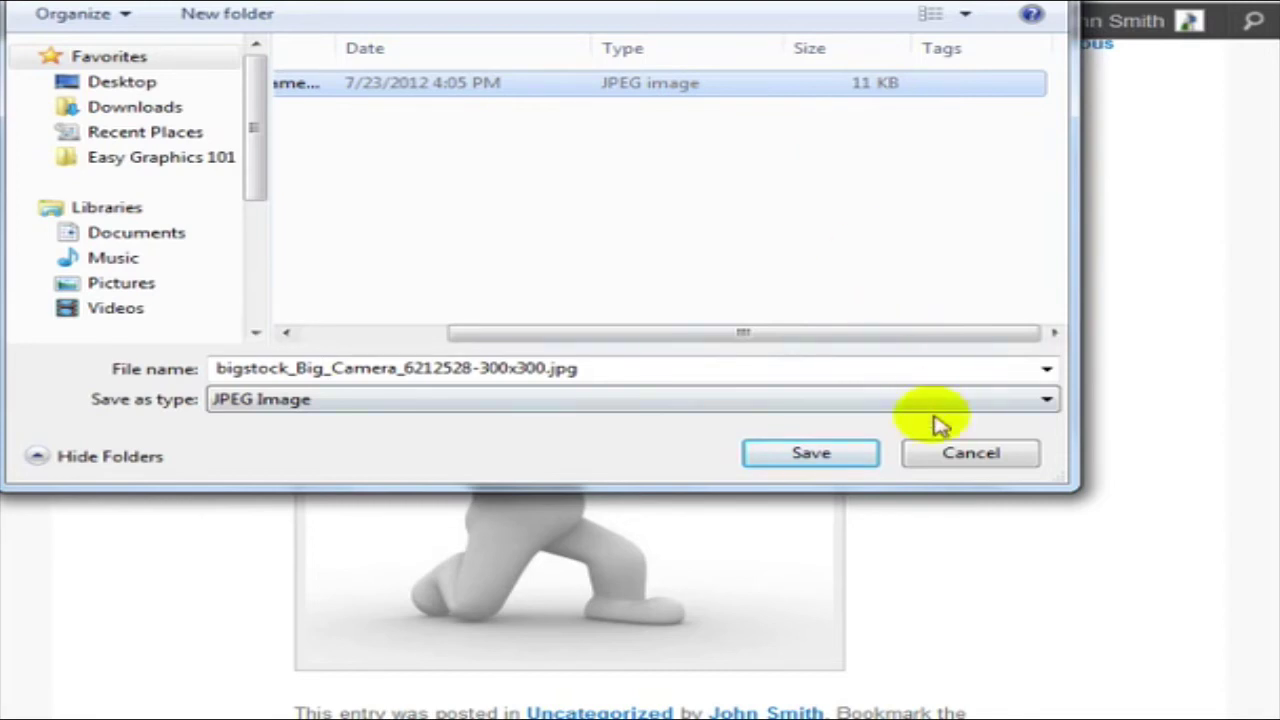
{"action": "left_click", "coordinate": [957, 450]}
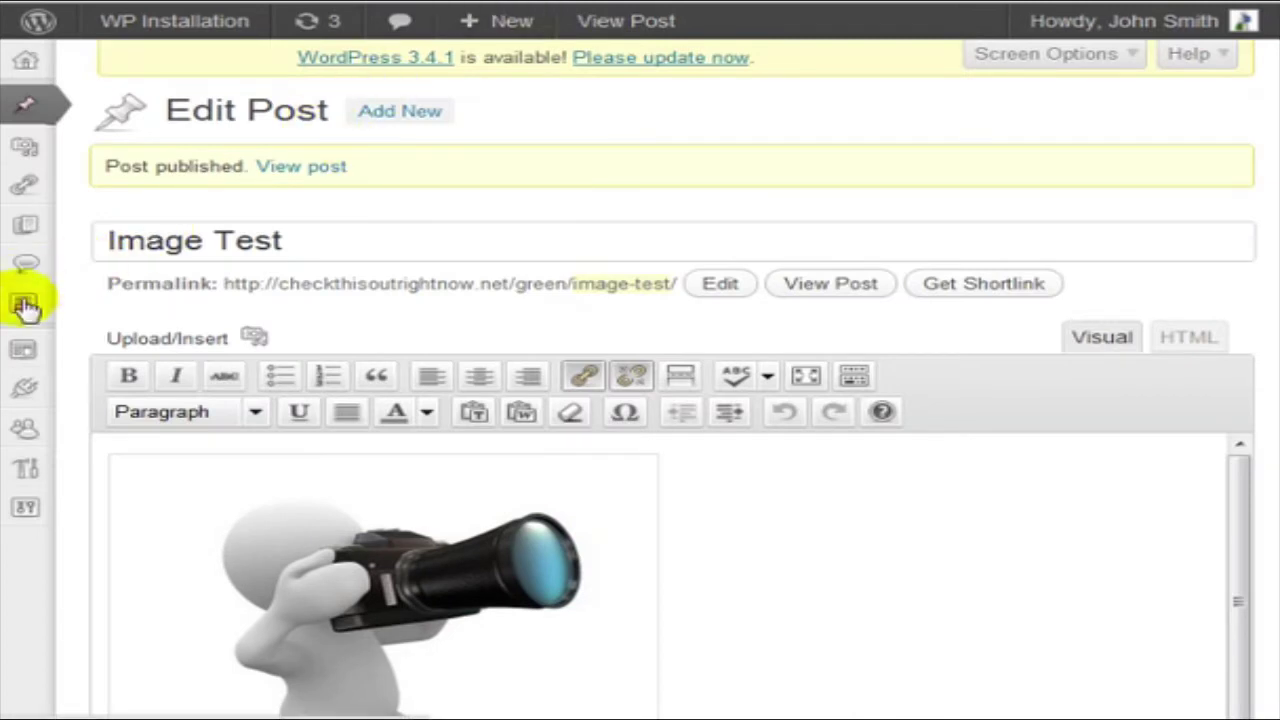
Search the installable plugins for "WP Image Size"
{"action": "mouse_move", "coordinate": [24, 365]}
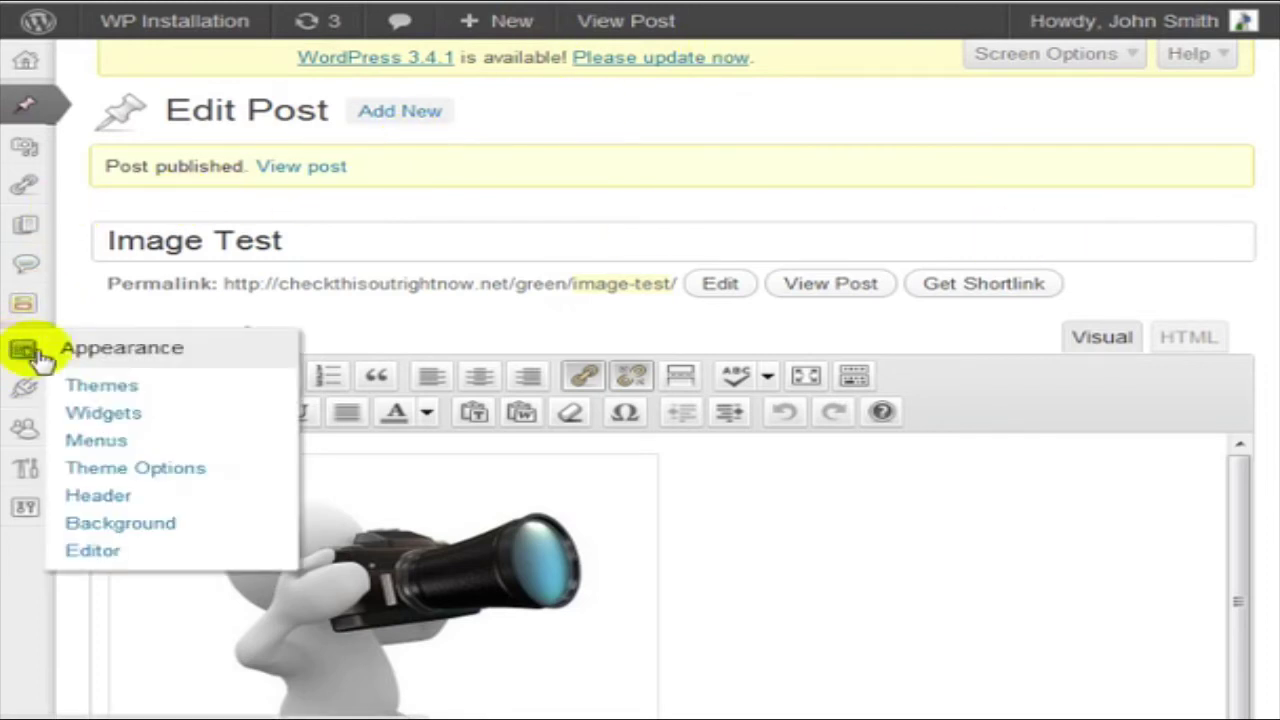
{"action": "mouse_move", "coordinate": [24, 389]}
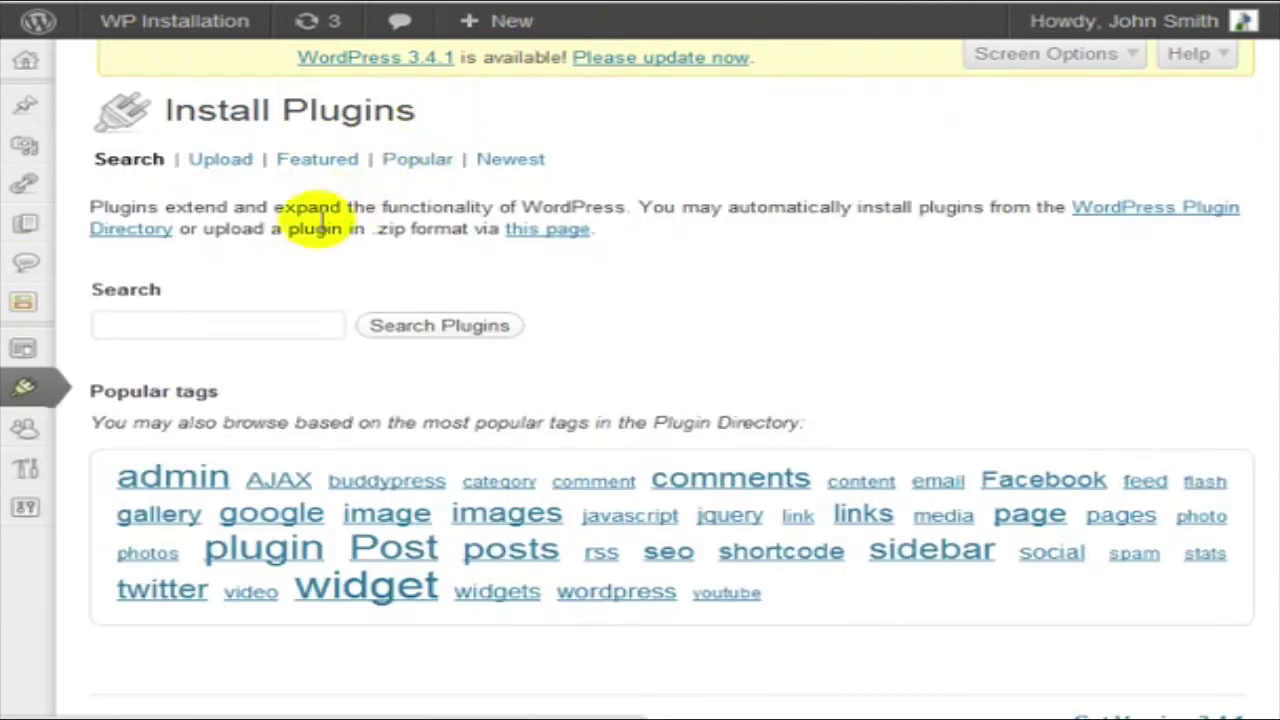
{"action": "left_click", "coordinate": [206, 332]}
{"action": "type", "text": "WP Image Size"}
{"action": "key", "text": "Return"}
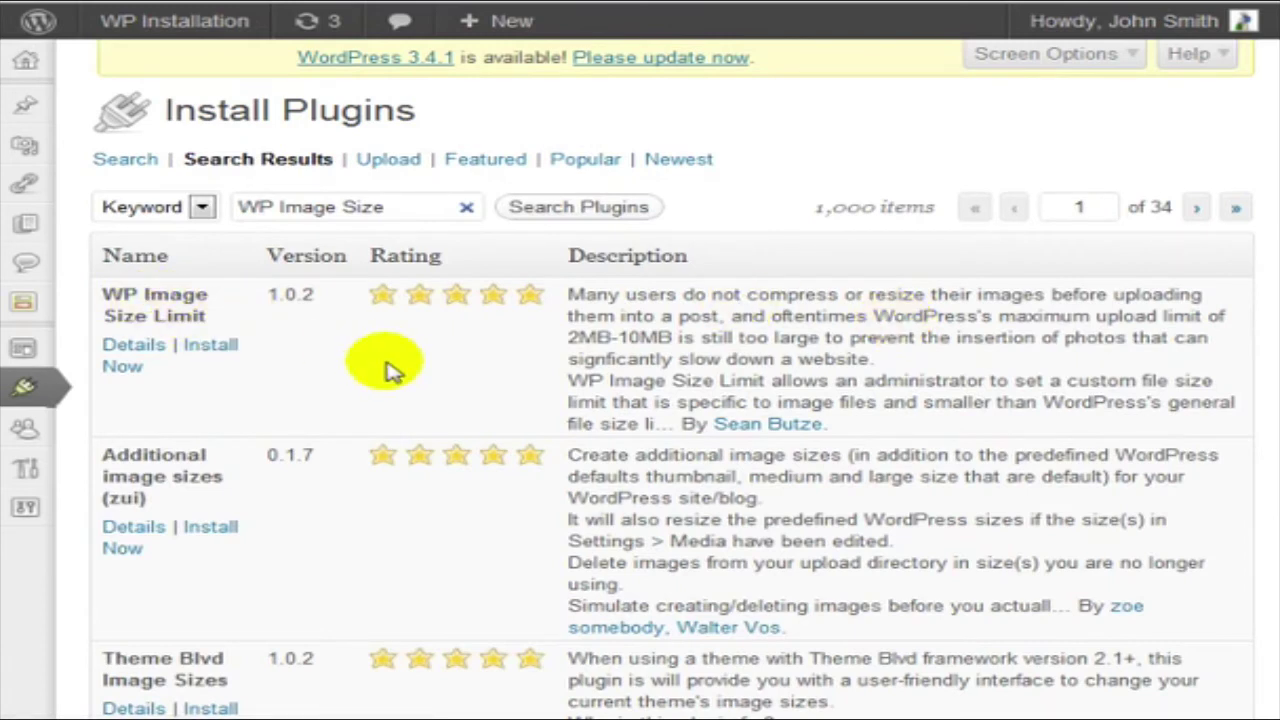
Install and activate the WP Image Size Limit plugin
{"action": "left_click", "coordinate": [210, 346]}
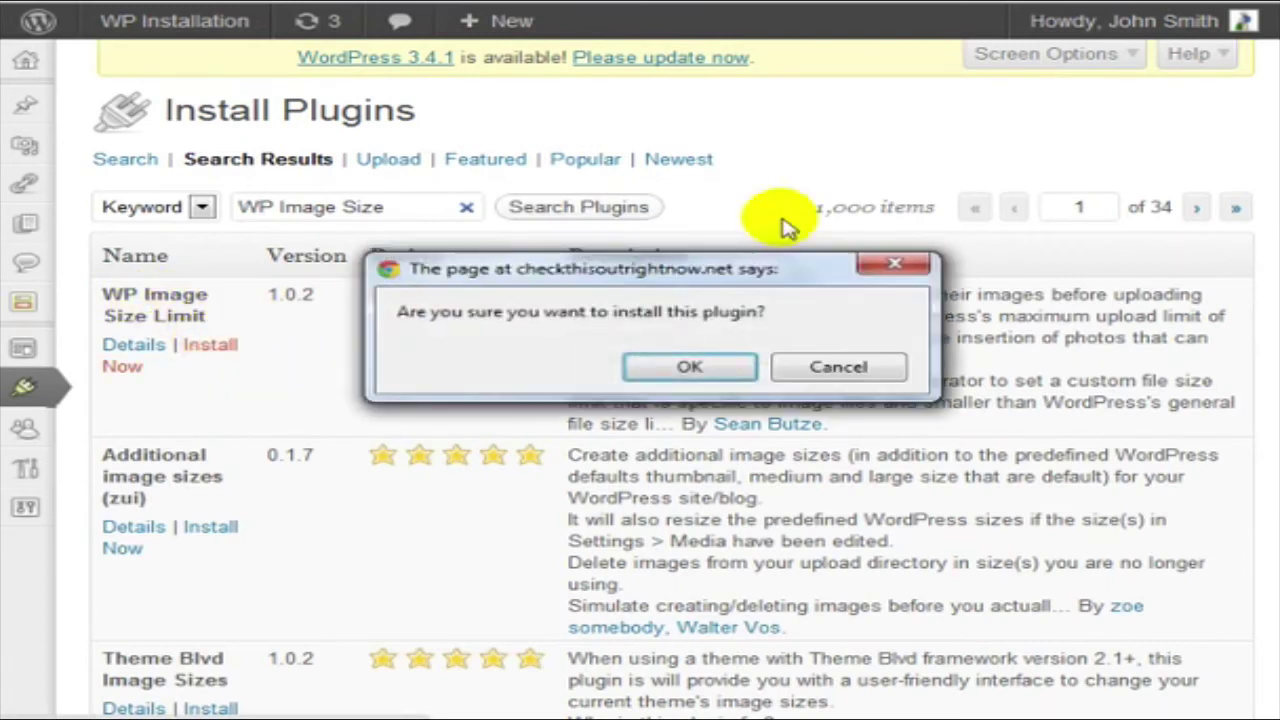
{"action": "left_click", "coordinate": [705, 370]}
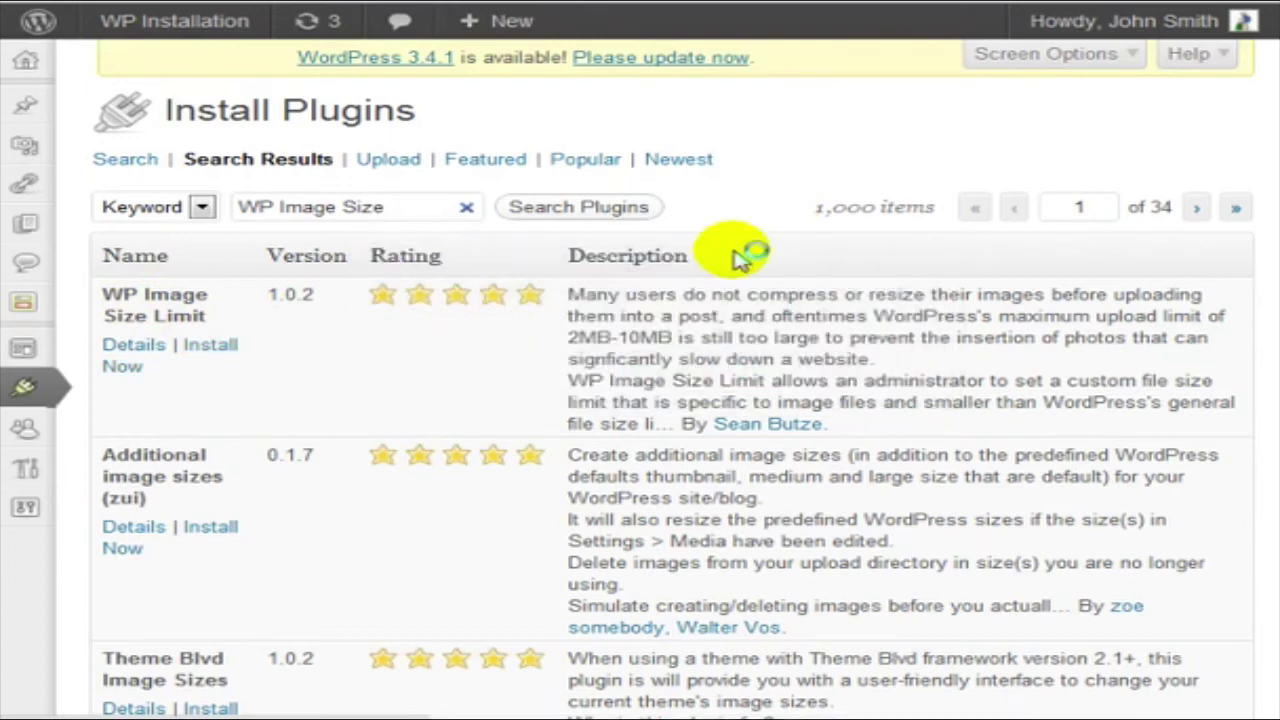
{"action": "left_click", "coordinate": [178, 442]}
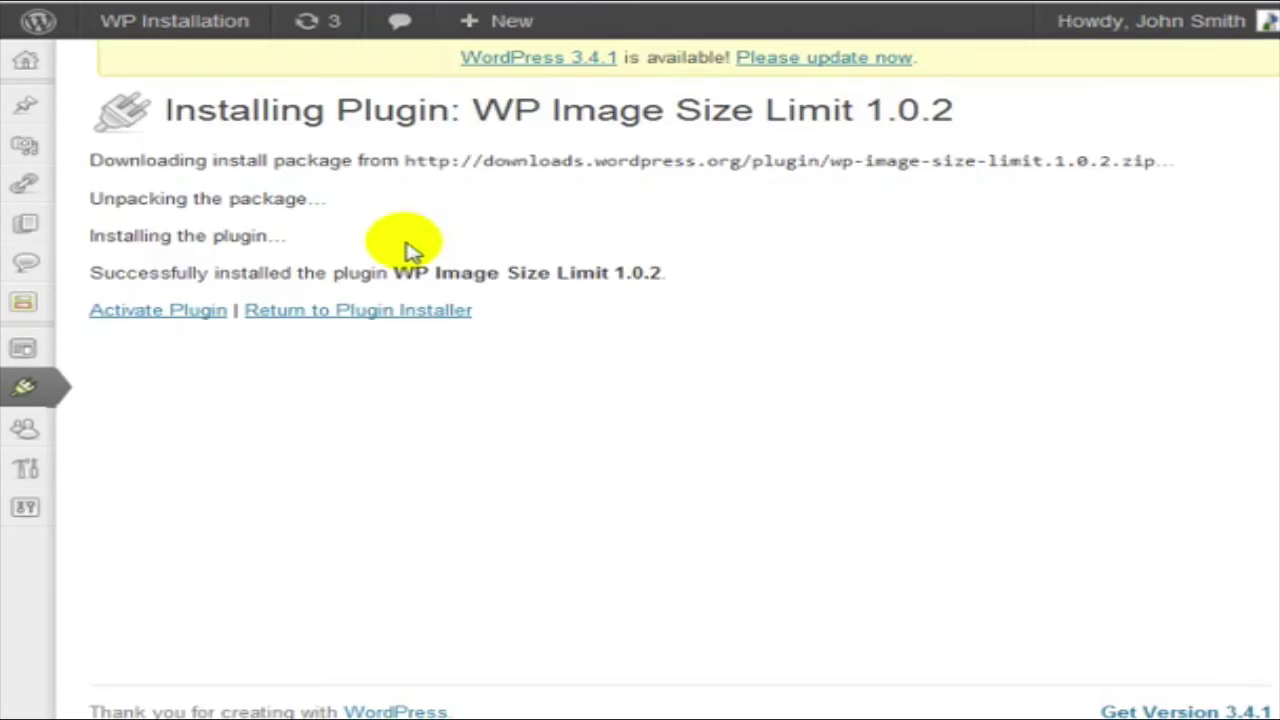
{"action": "left_click", "coordinate": [186, 309]}
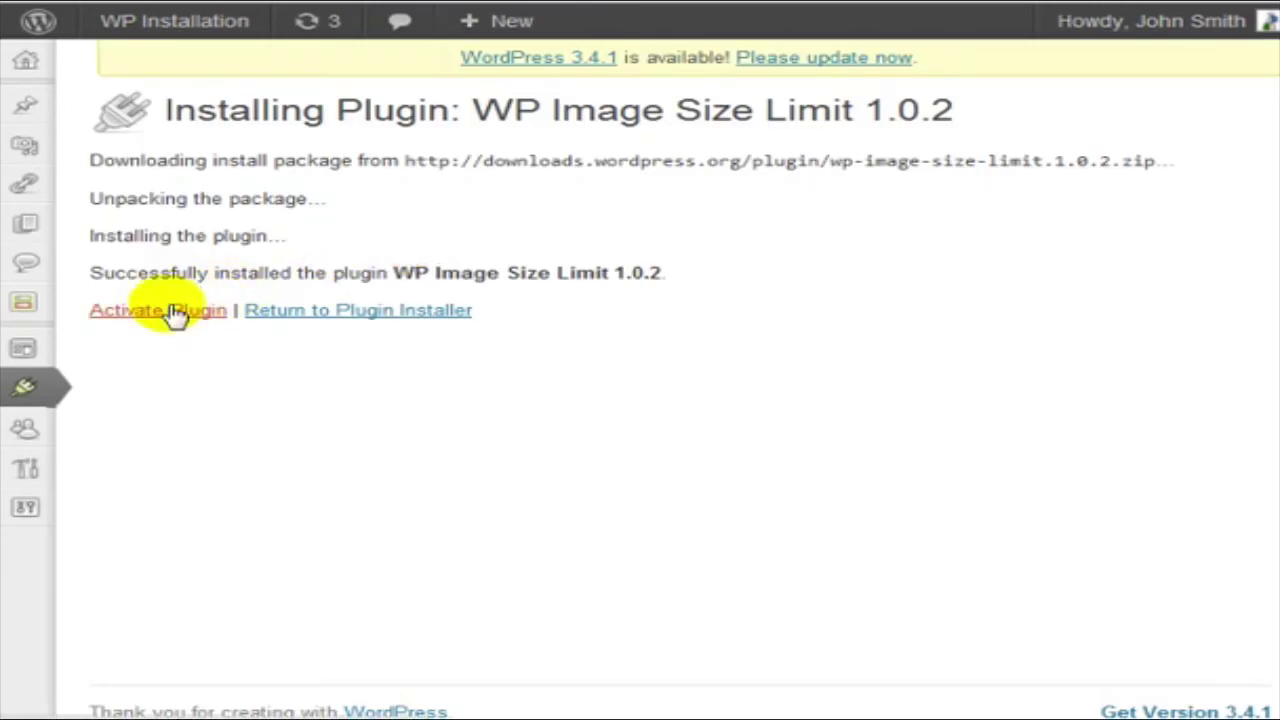
Open the WP Image Size Limit plugin's settings and select the maximum width value of the Medium image size
{"action": "scroll", "coordinate": [672, 400], "scroll_direction": "down", "scroll_amount": 2}
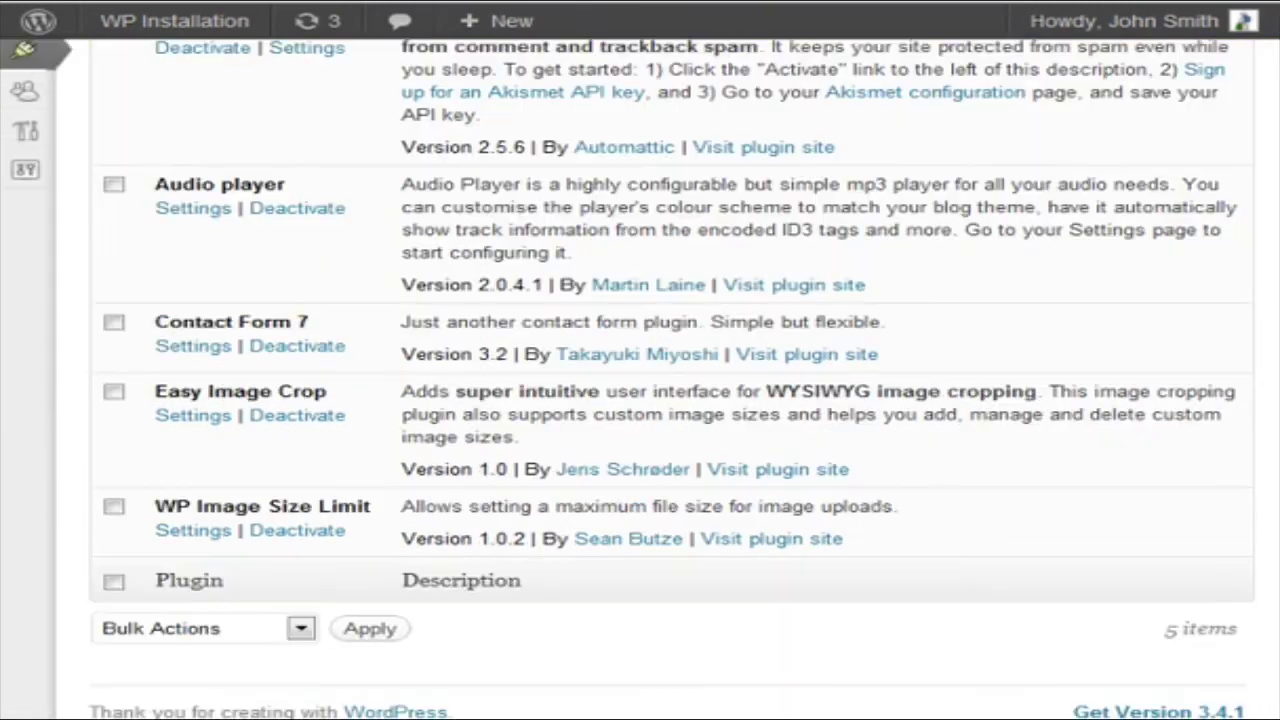
{"action": "left_click", "coordinate": [222, 536]}
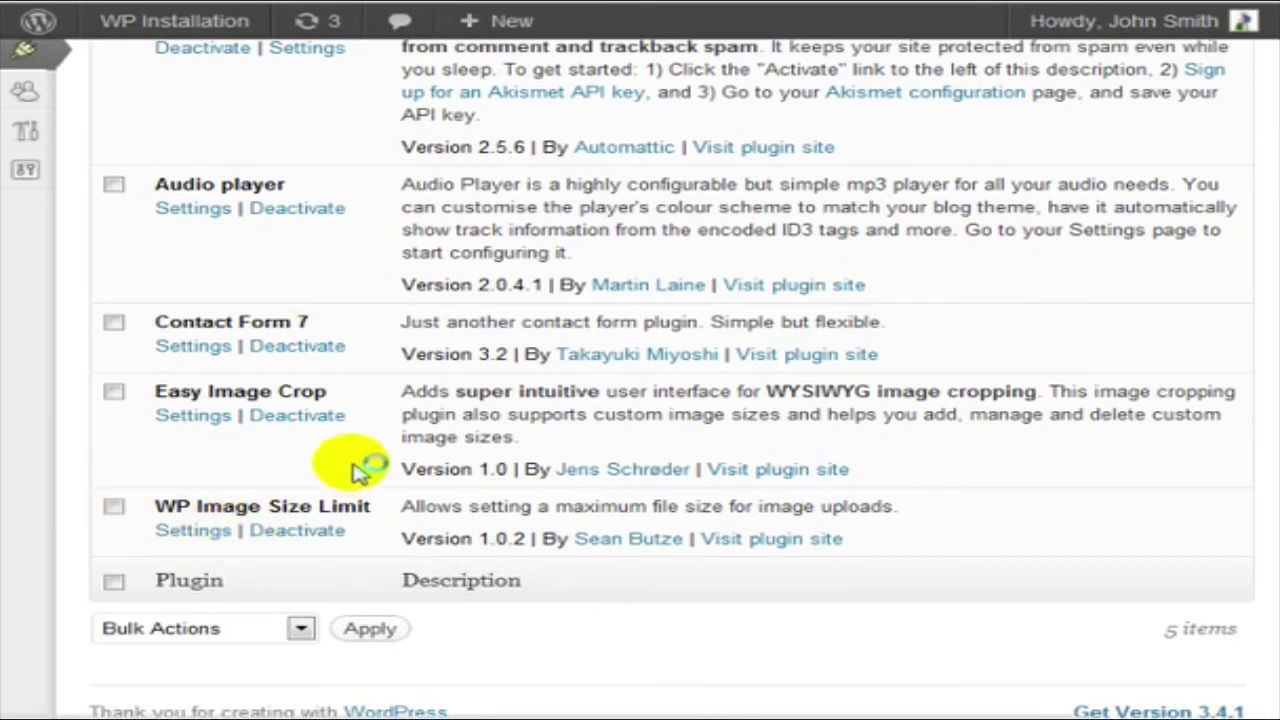
{"action": "scroll", "coordinate": [330, 170], "scroll_direction": "up", "scroll_amount": 4}
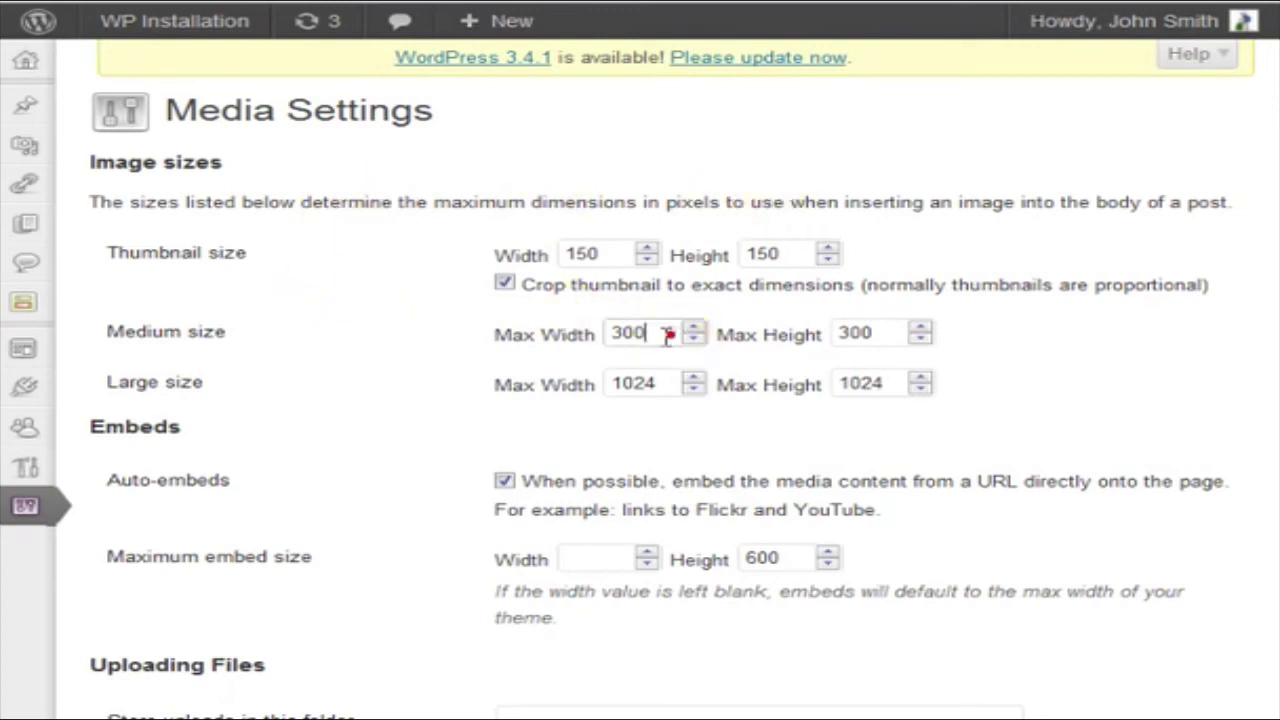
{"action": "left_click_drag", "start_coordinate": [664, 334], "coordinate": [608, 346]}
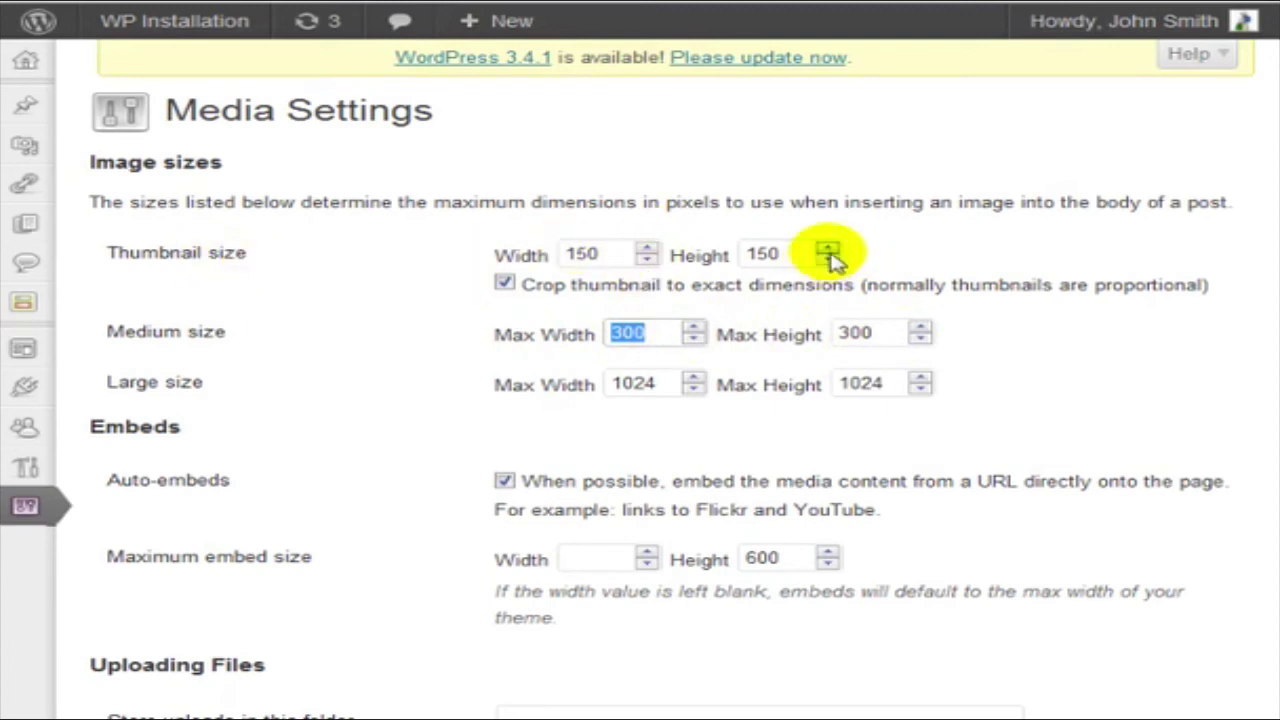
Set the thumbnail size to a width of 100 and a height of 100 pixels
{"action": "double_click", "coordinate": [585, 253]}
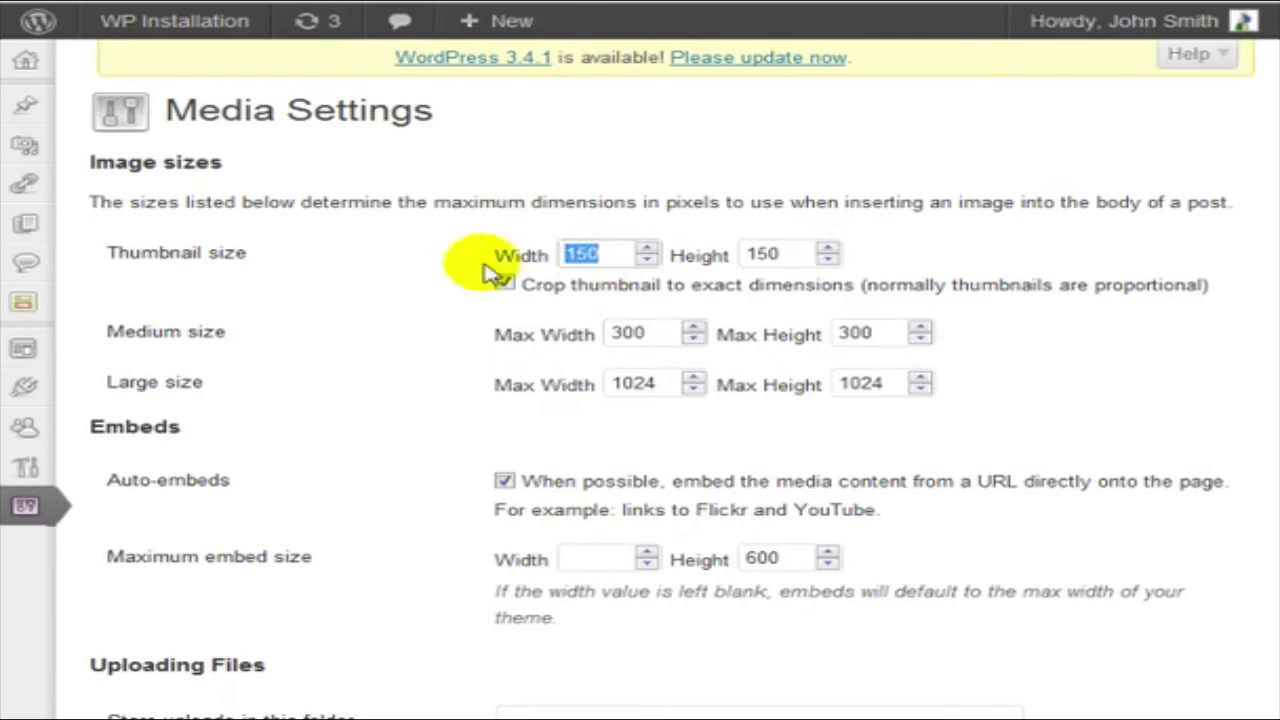
{"action": "double_click", "coordinate": [772, 253]}
{"action": "type", "text": "100"}
Set the medium image size to a maximum width of 200 and a maximum height of 200 pixels
{"action": "double_click", "coordinate": [640, 335]}
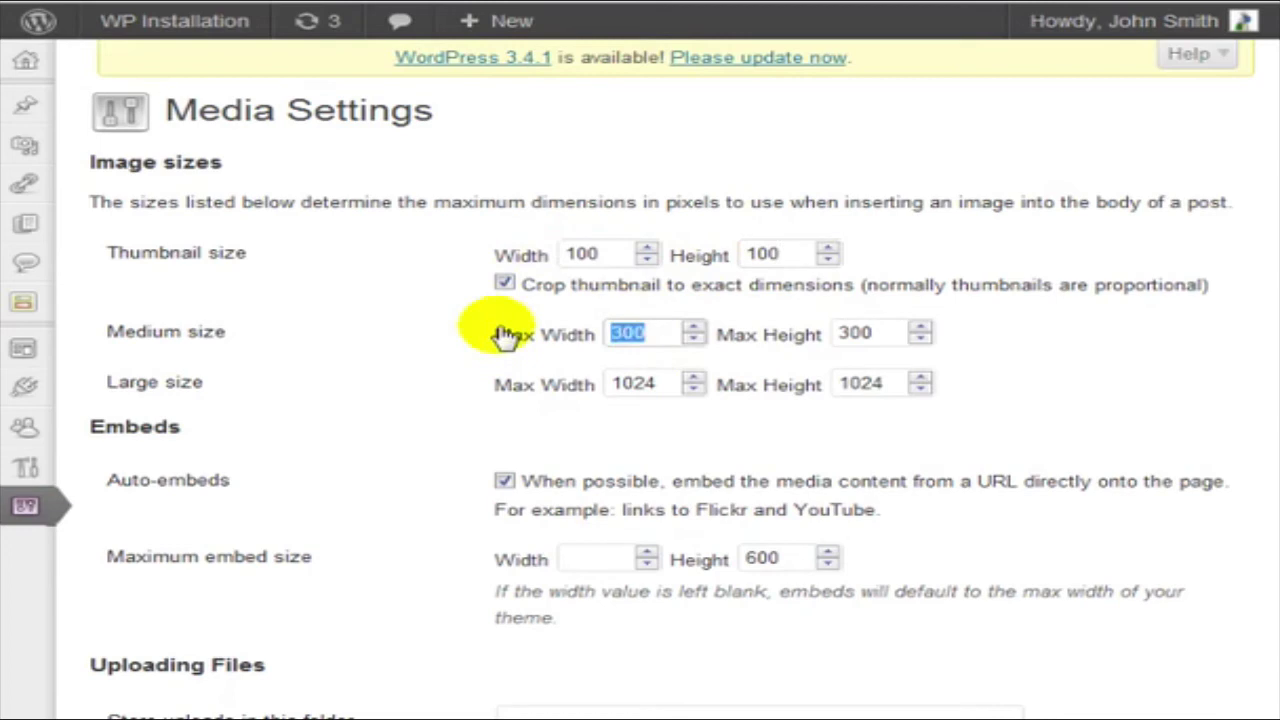
{"action": "double_click", "coordinate": [630, 334]}
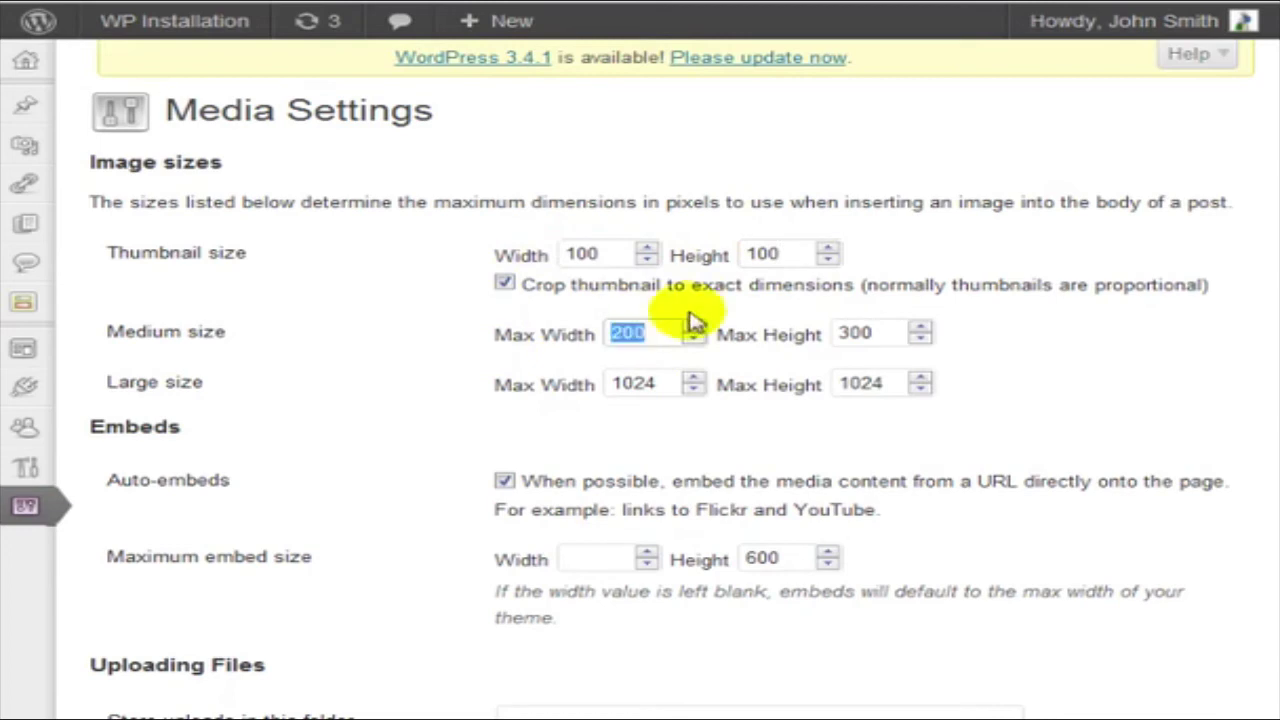
{"action": "double_click", "coordinate": [852, 333]}
{"action": "type", "text": "200"}
Review the image sizes, embeds and file upload settings, including the maximum file size for images, on the Media Settings page
{"action": "scroll", "coordinate": [349, 451], "scroll_direction": "down", "scroll_amount": 5}
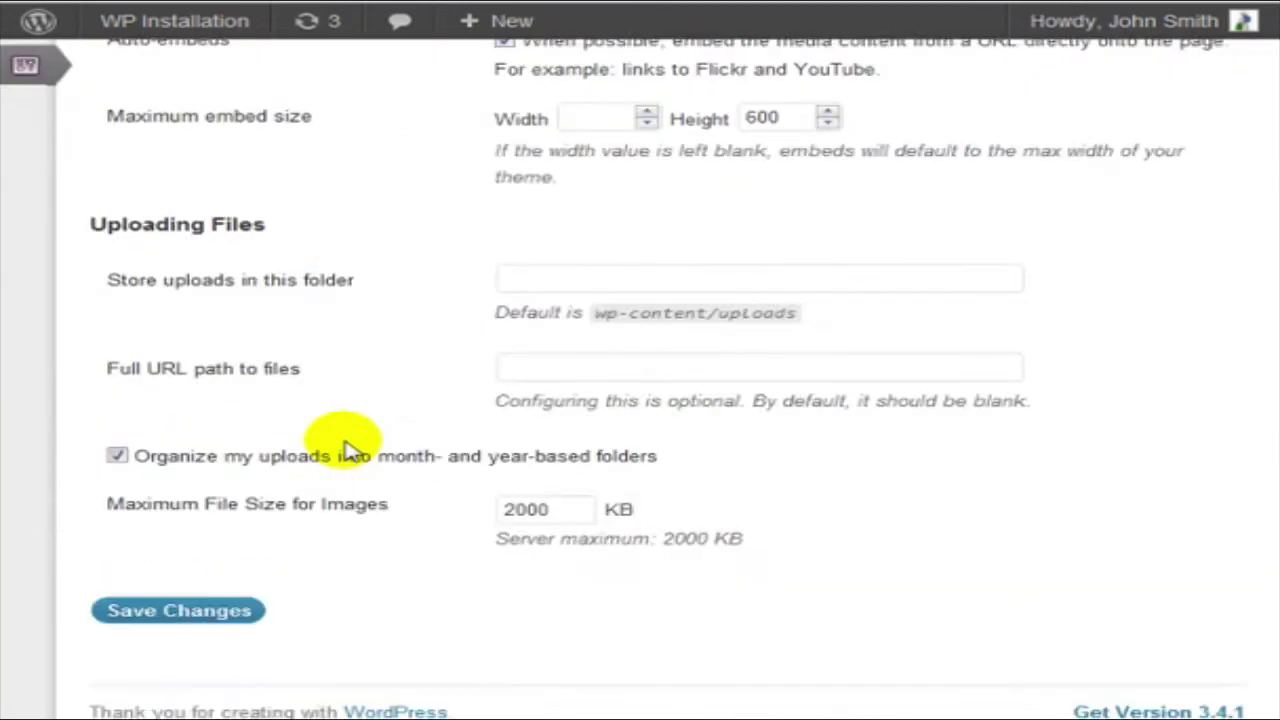
{"action": "scroll", "coordinate": [348, 448], "scroll_direction": "up", "scroll_amount": 5}
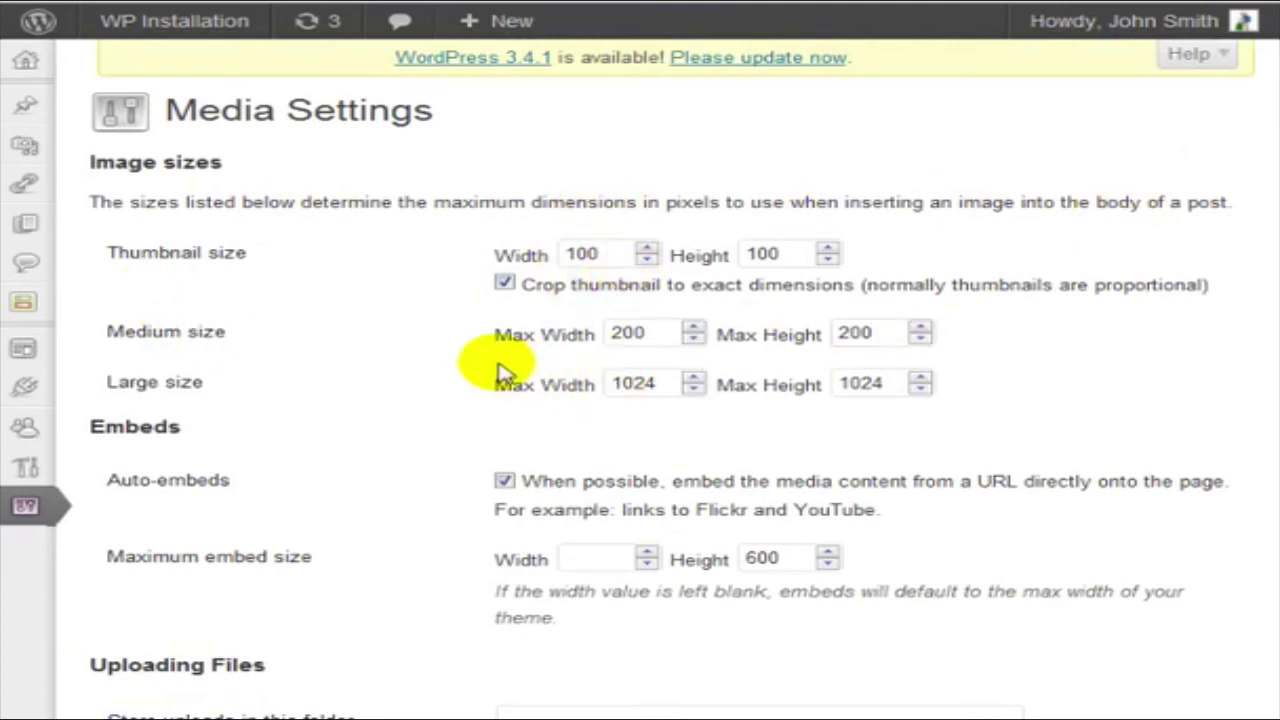
{"action": "scroll", "coordinate": [308, 364], "scroll_direction": "down", "scroll_amount": 5}
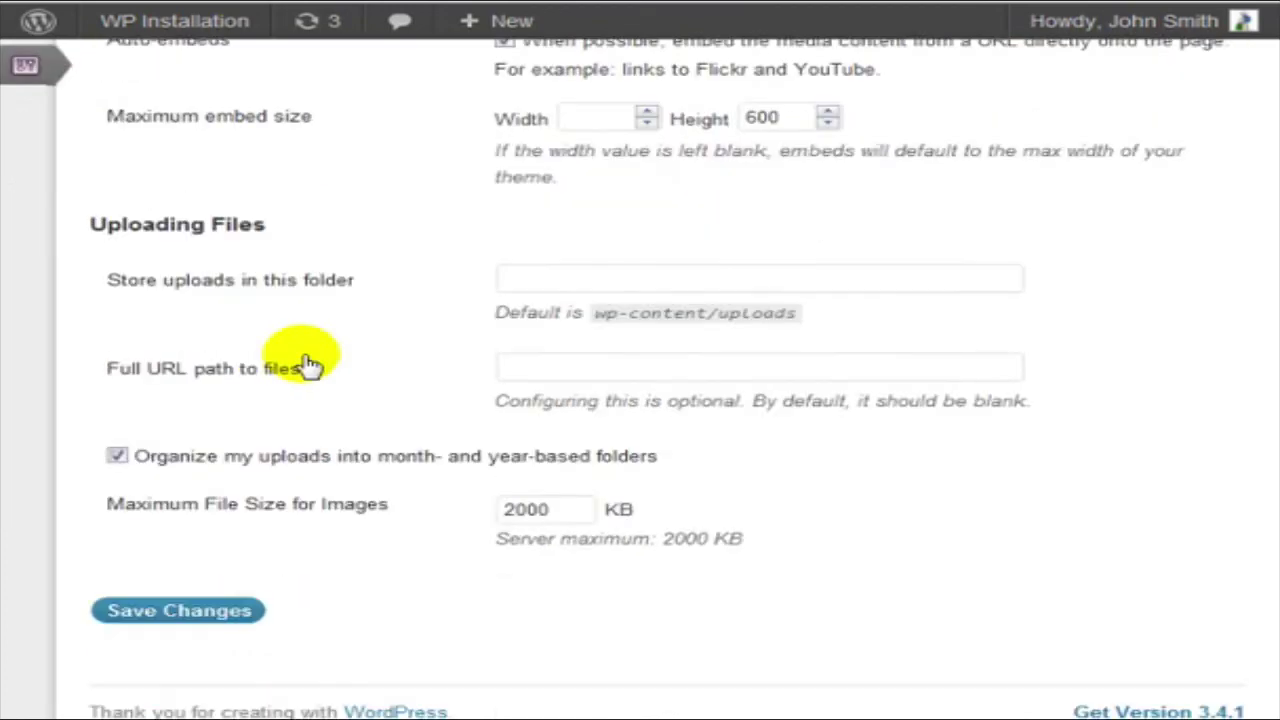
{"action": "scroll", "coordinate": [309, 360], "scroll_direction": "up", "scroll_amount": 5}
{"action": "left_click_drag", "start_coordinate": [94, 161], "coordinate": [975, 381]}
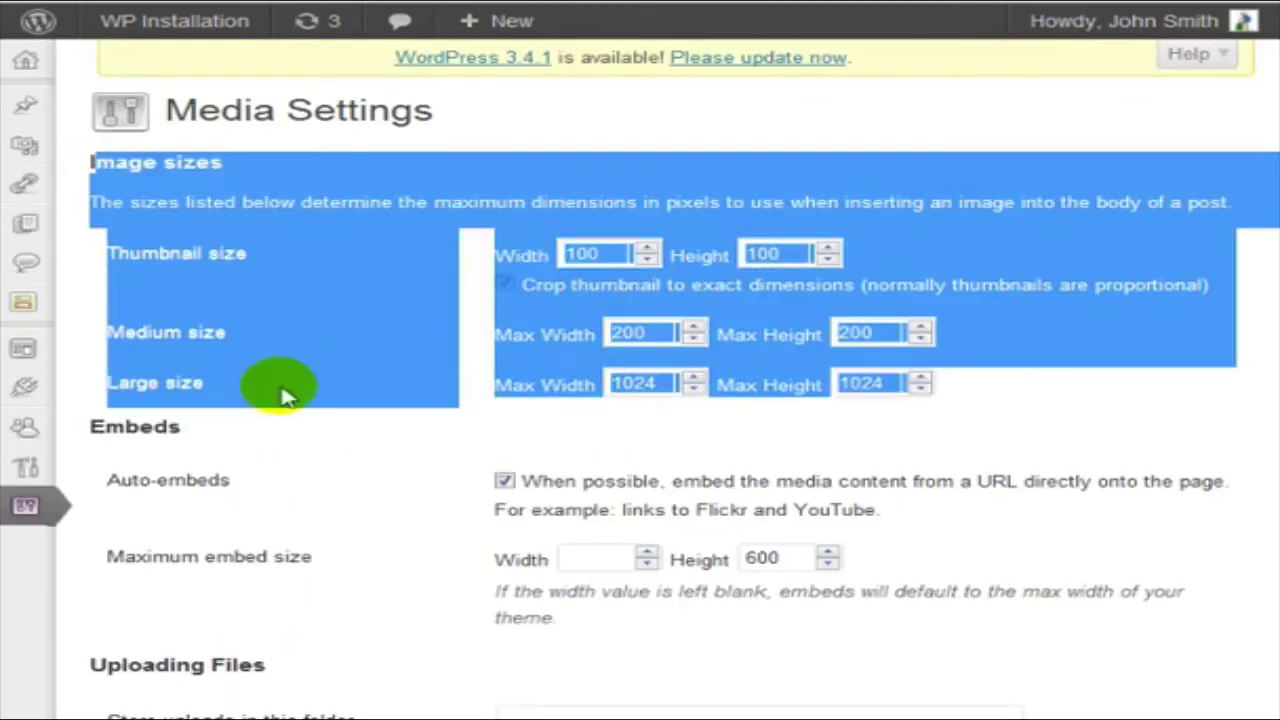
{"action": "scroll", "coordinate": [122, 365], "scroll_direction": "down", "scroll_amount": 3}
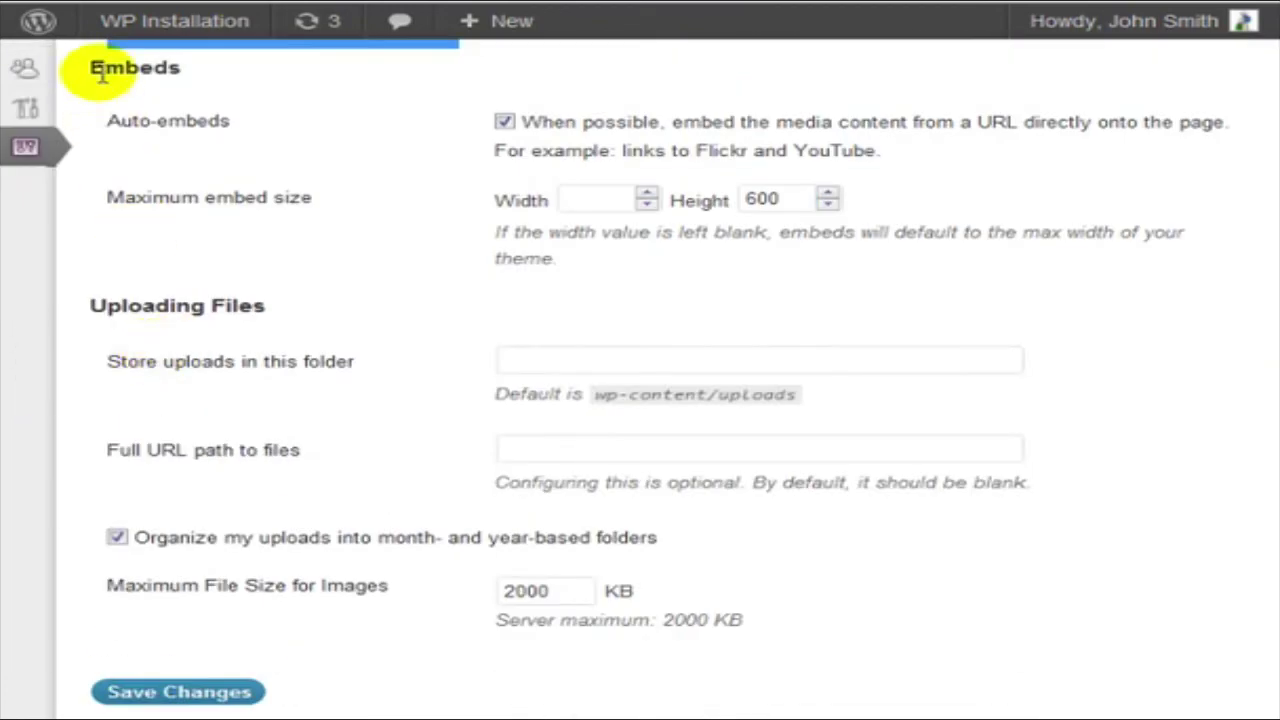
{"action": "left_click_drag", "start_coordinate": [100, 75], "coordinate": [966, 298]}
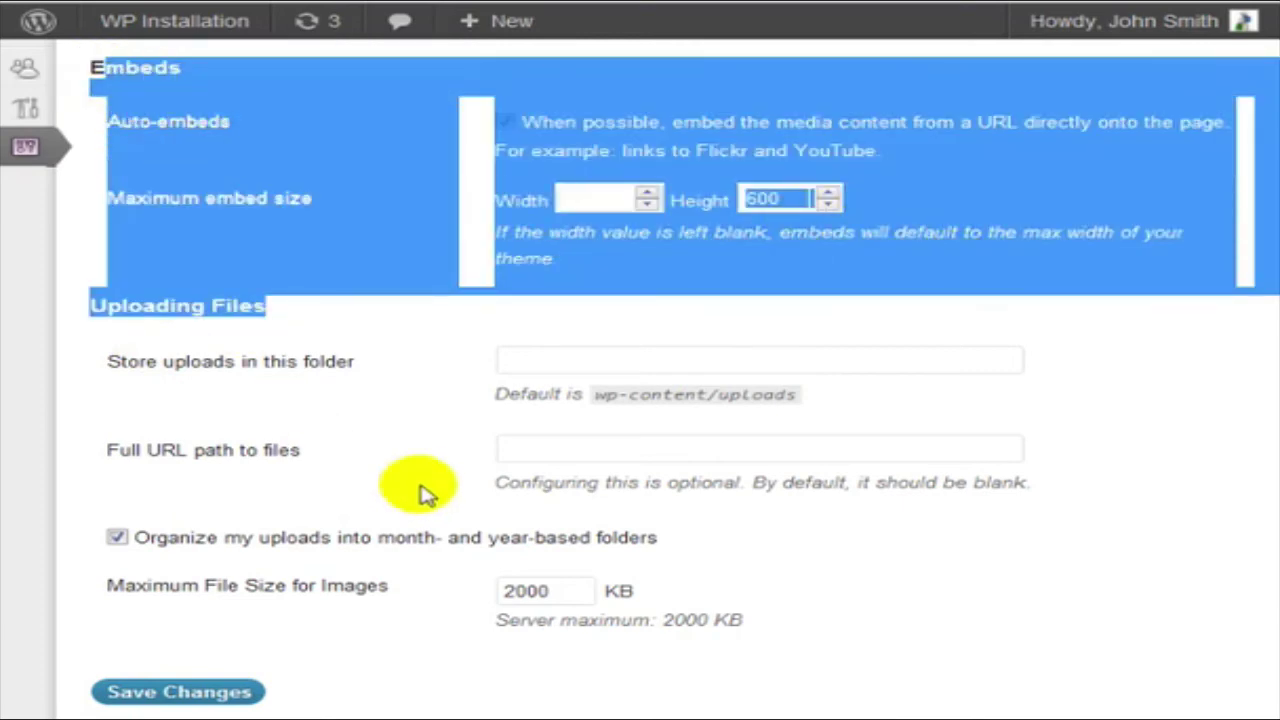
{"action": "scroll", "coordinate": [395, 548], "scroll_direction": "up", "scroll_amount": 3}
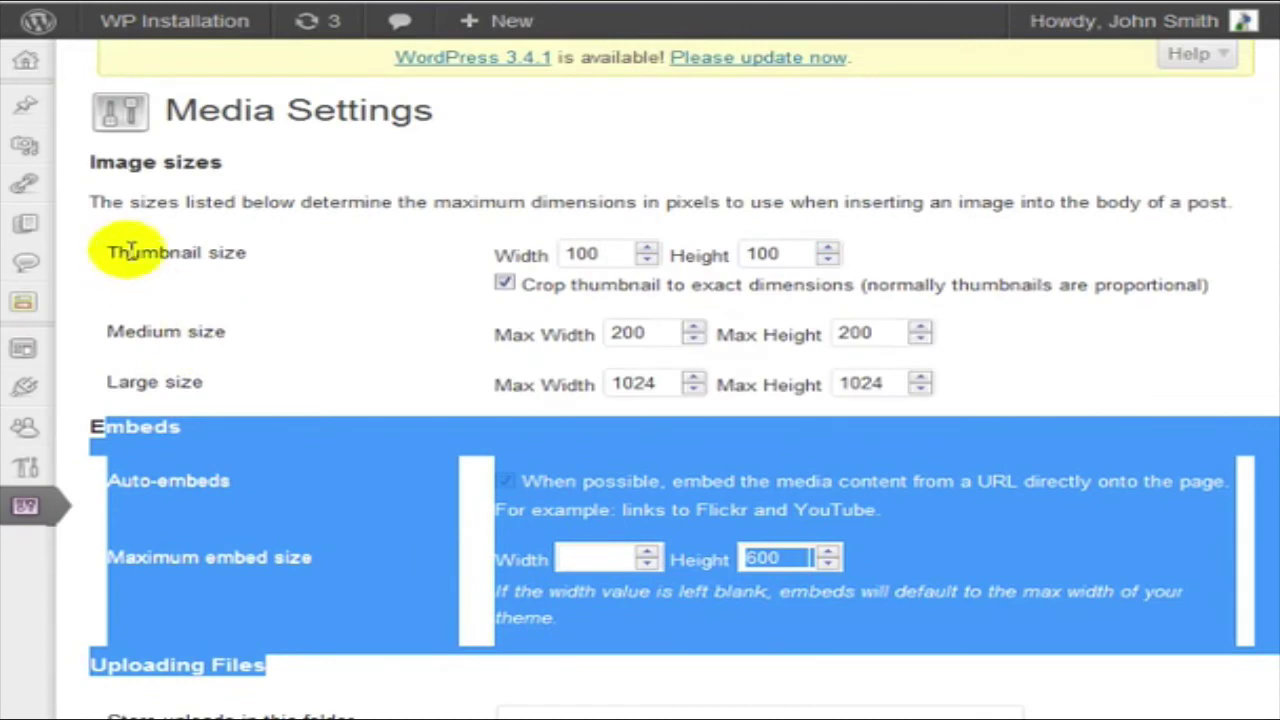
{"action": "left_click_drag", "start_coordinate": [82, 201], "coordinate": [1049, 380]}
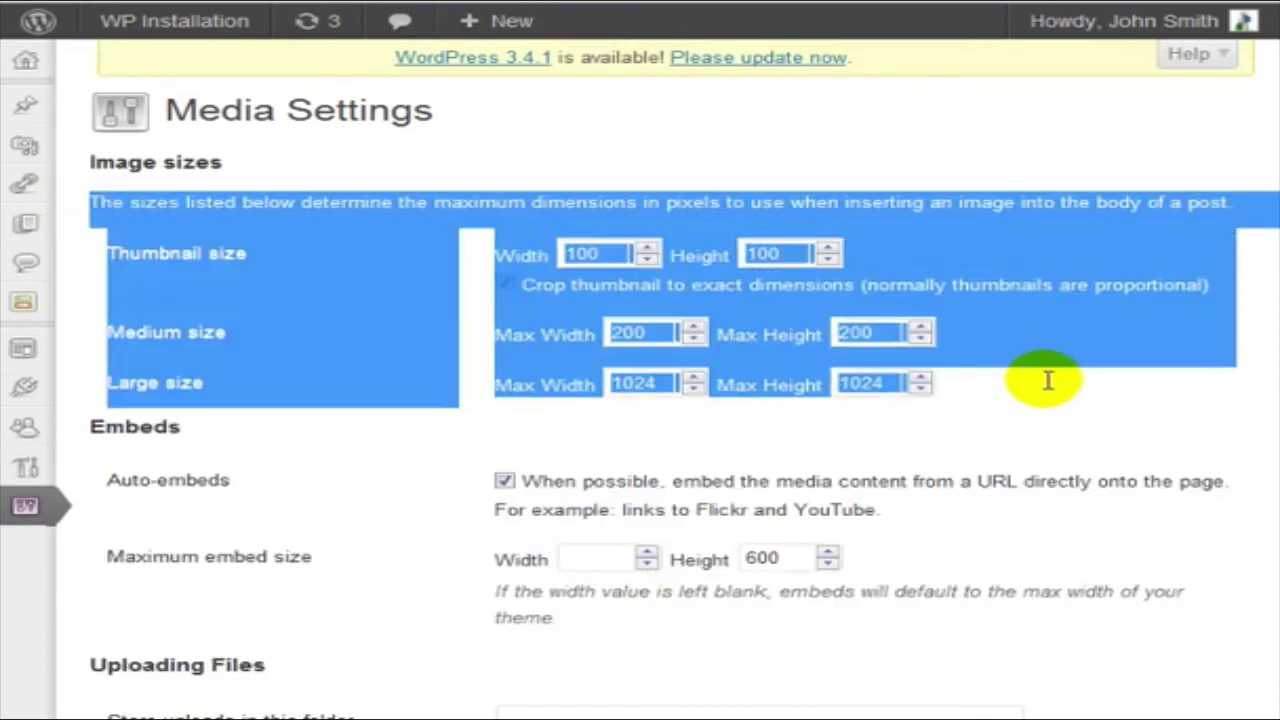
{"action": "left_click", "coordinate": [265, 271]}
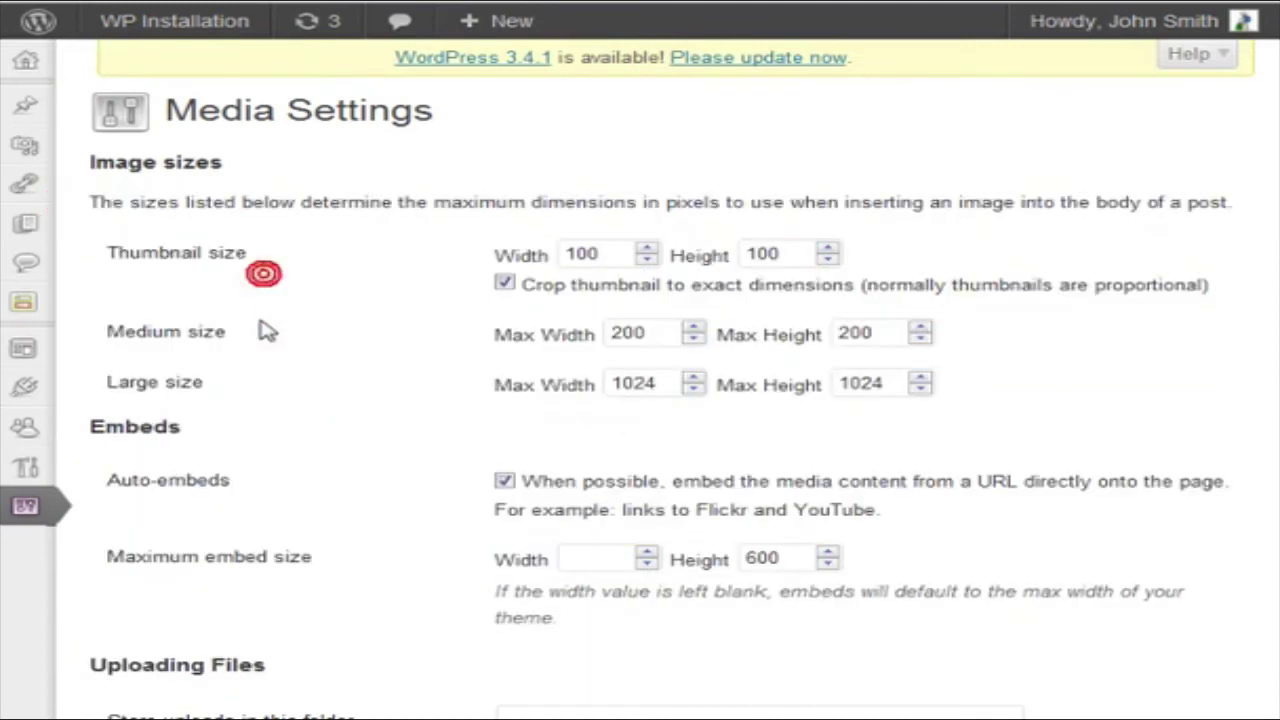
{"action": "left_click", "coordinate": [258, 319]}
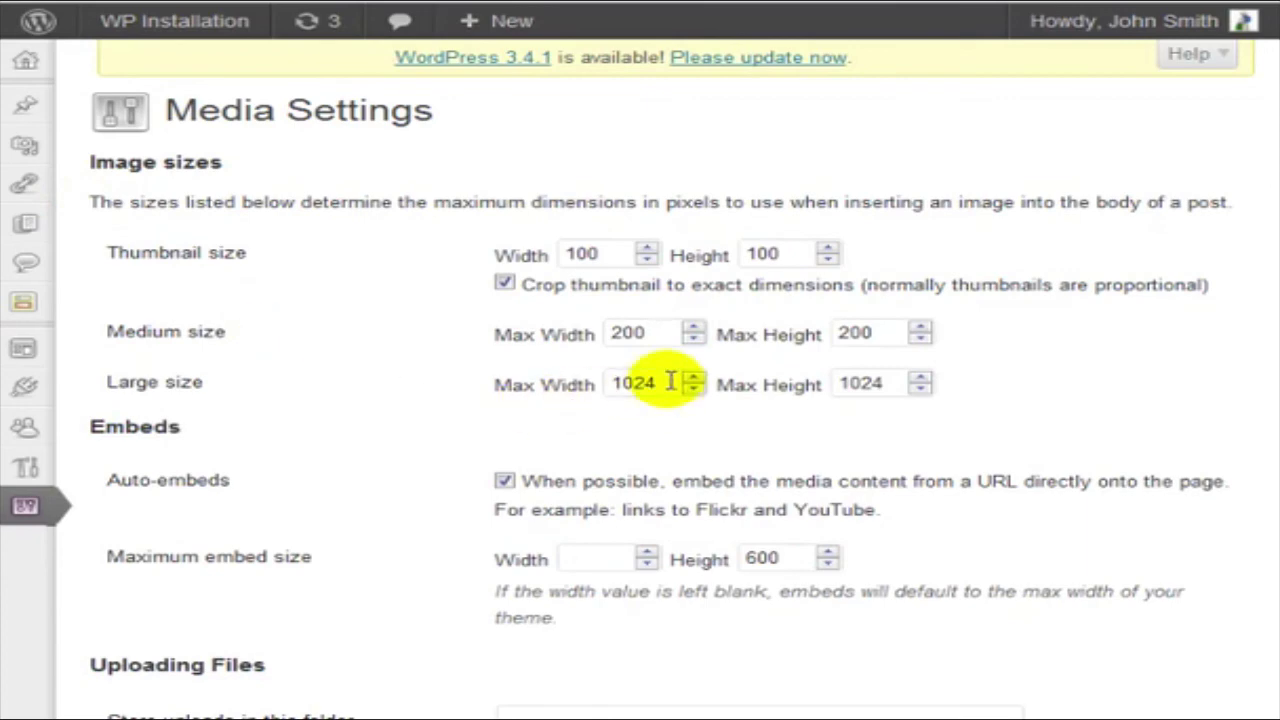
{"action": "left_click_drag", "start_coordinate": [662, 379], "coordinate": [514, 391]}
{"action": "left_click", "coordinate": [392, 350]}
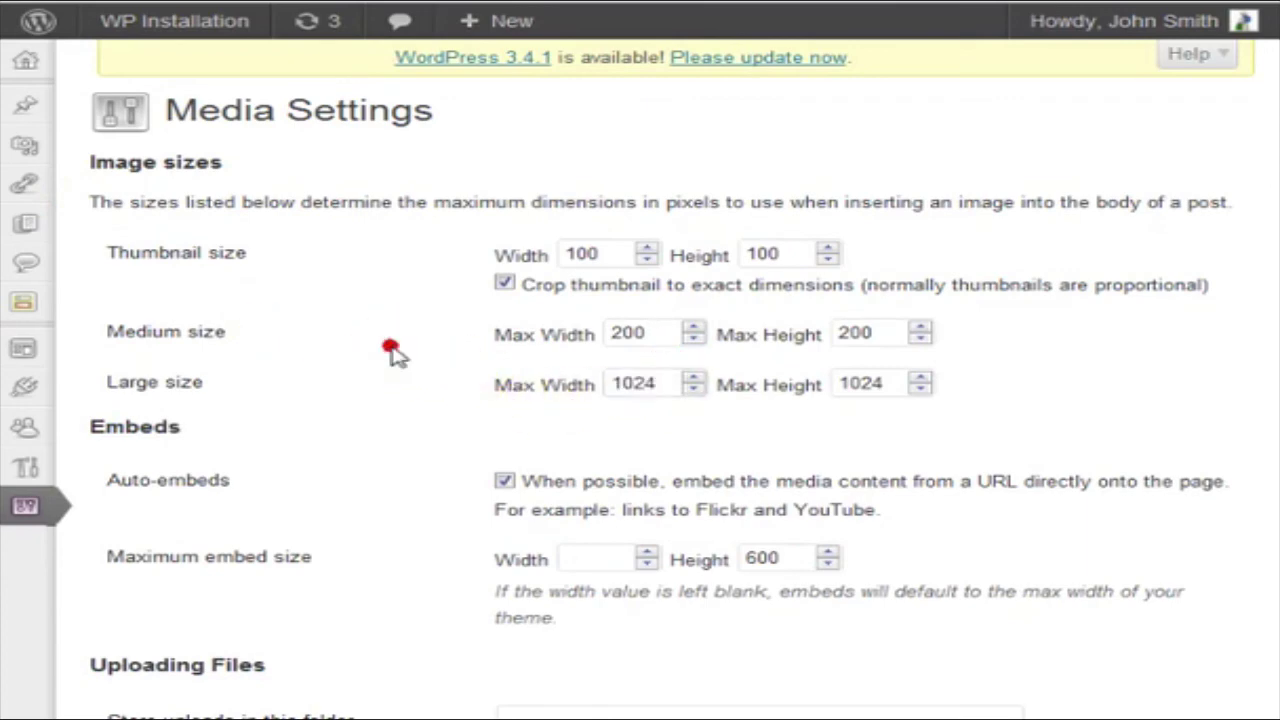